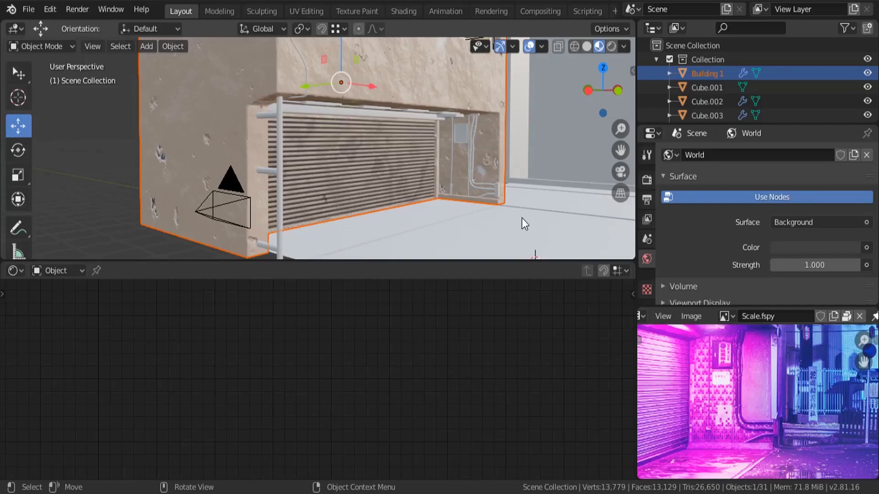
Add a new material slot with a material named Tiles to the Building 1 object
scroll(714, 394, "up", 3)
middle_click_drag(719, 397, 750, 418)
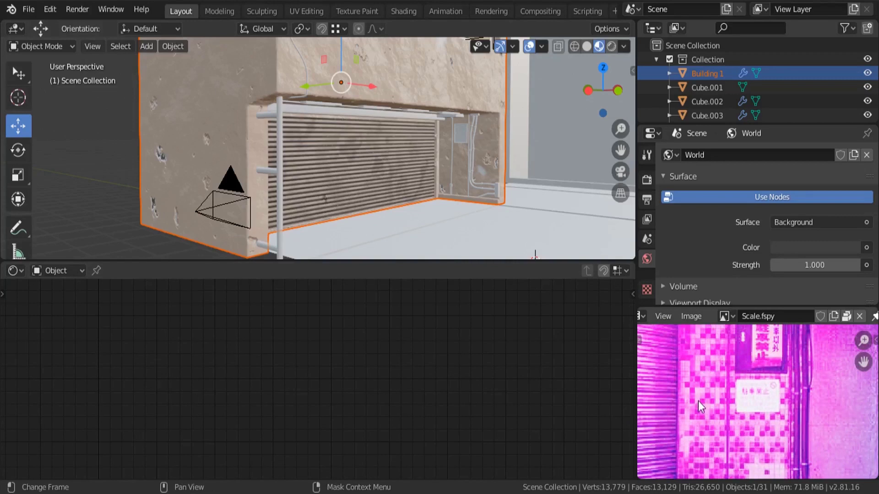
scroll(699, 400, "up", 3)
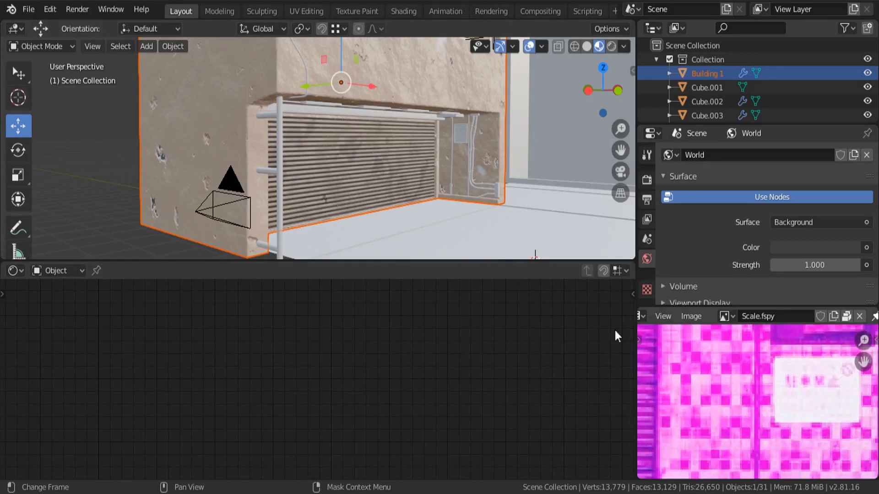
scroll(626, 254, "down", 3)
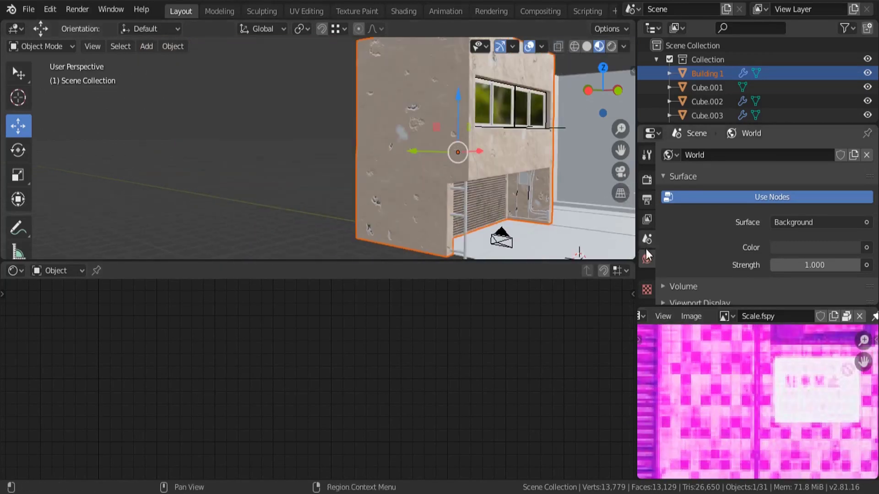
scroll(550, 187, "up", 4)
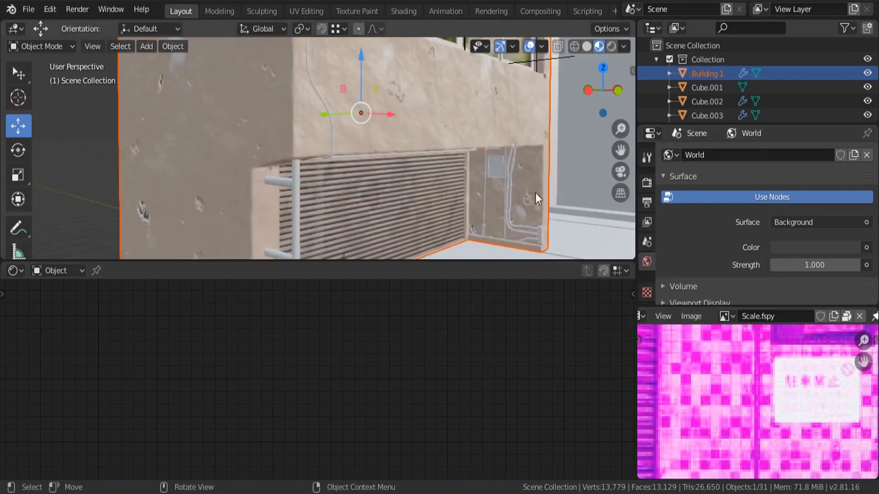
left_click(438, 140)
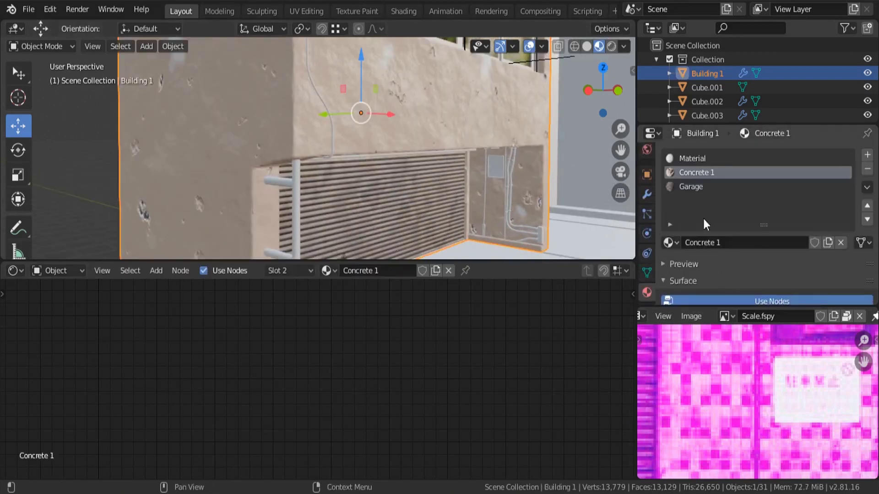
left_click(866, 155)
left_click(721, 241)
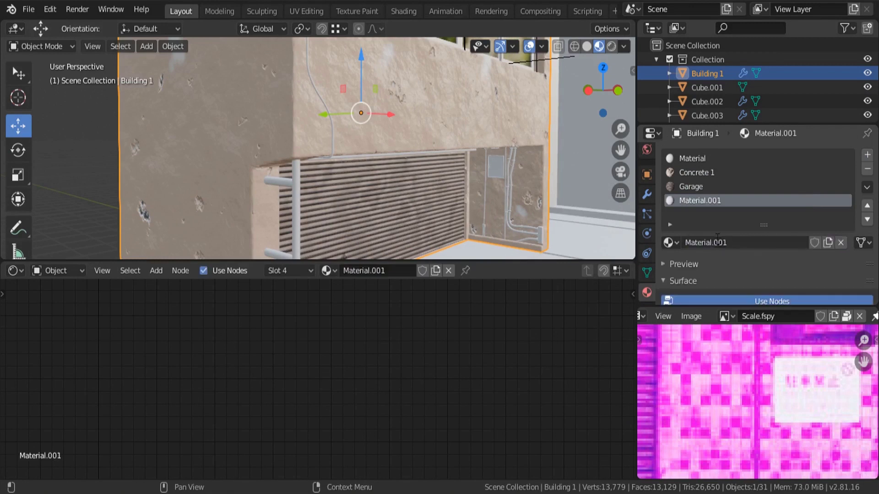
double_click(717, 237)
type("Tiles")
key("Return")
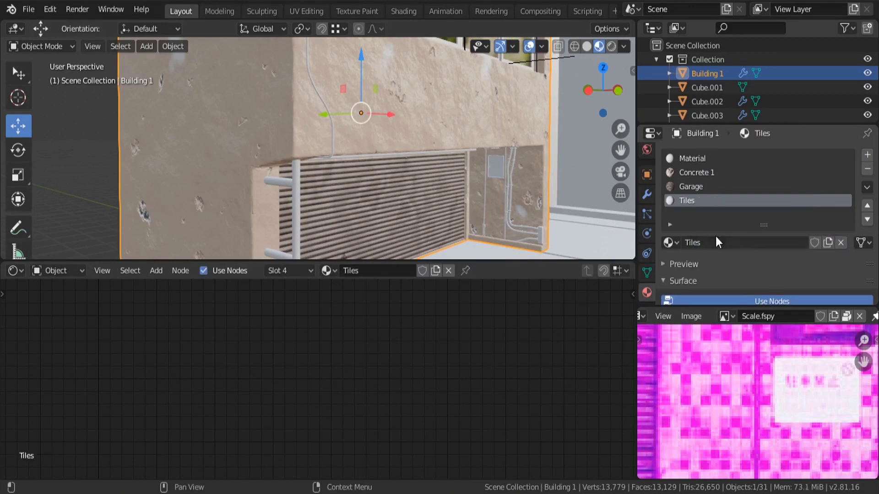
Exclude the existing Collection from the view layer and add a plane mesh at the world origin
middle_click_drag(413, 196, 274, 149)
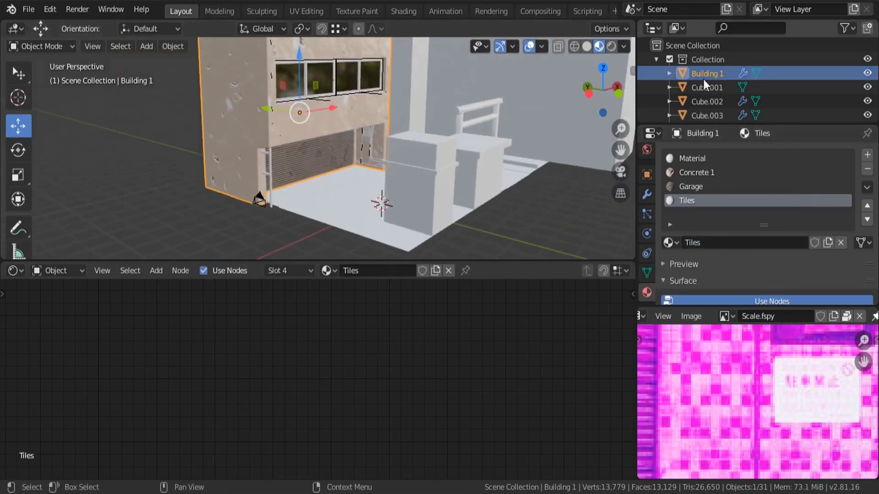
left_click(669, 59)
key("shift+a")
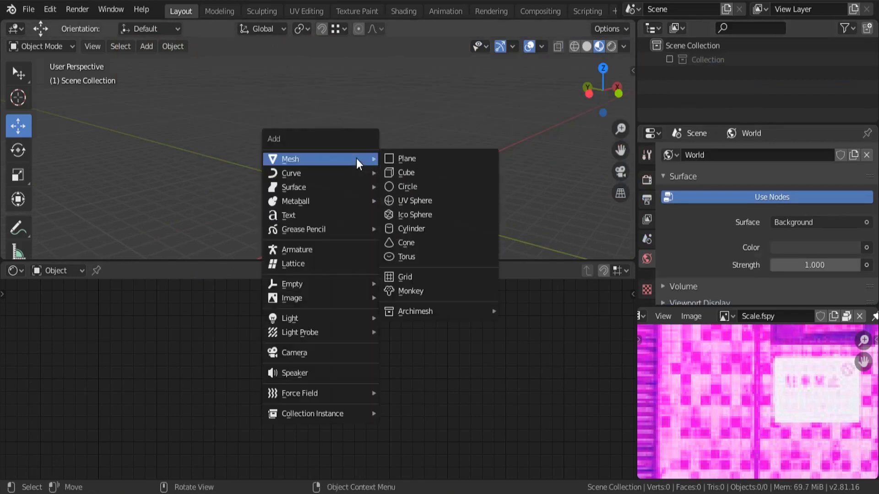
left_click(429, 158)
key("KP_Decimal")
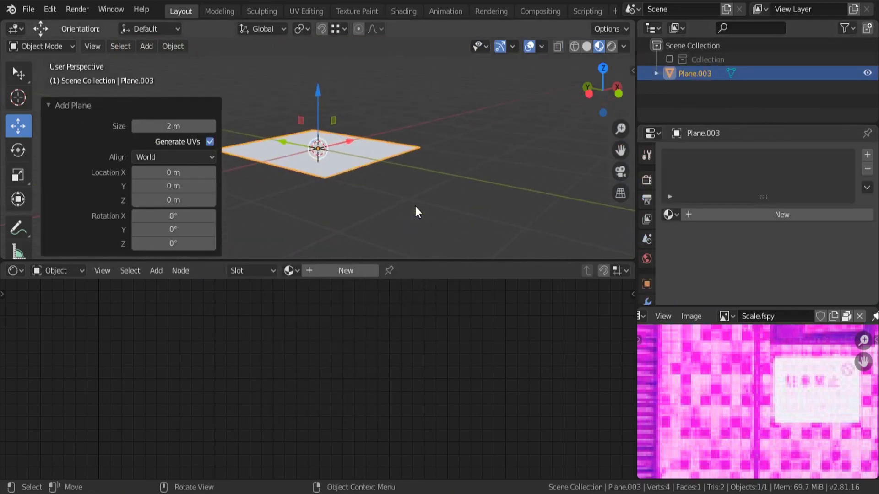
Assign the existing Tiles material to the new plane
middle_click_drag(248, 114, 290, 144)
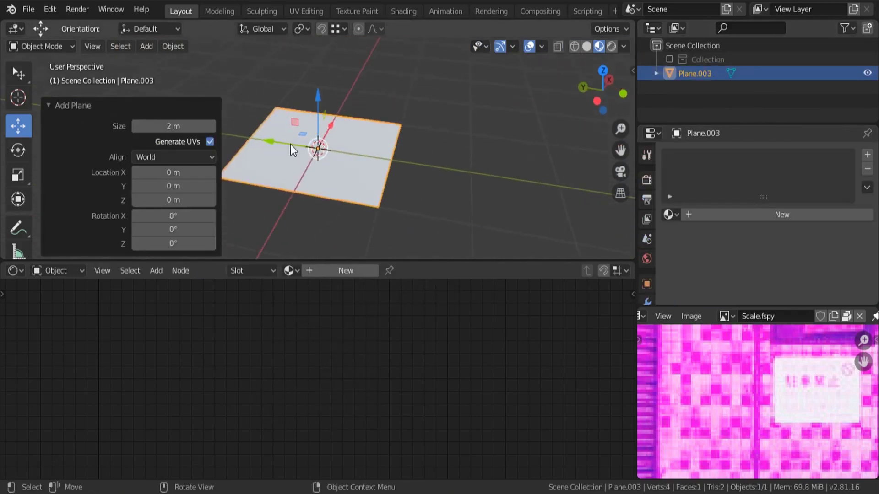
scroll(290, 144, "up", 3)
left_click(669, 214)
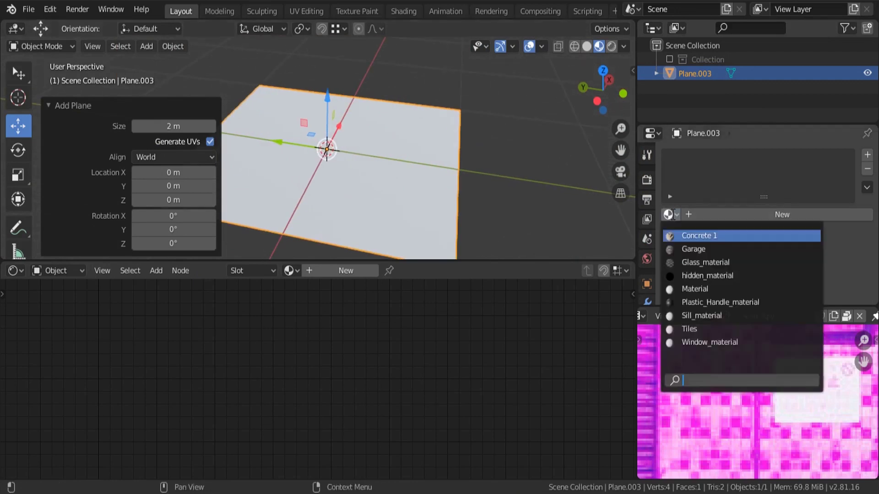
left_click(701, 329)
scroll(460, 201, "down", 2)
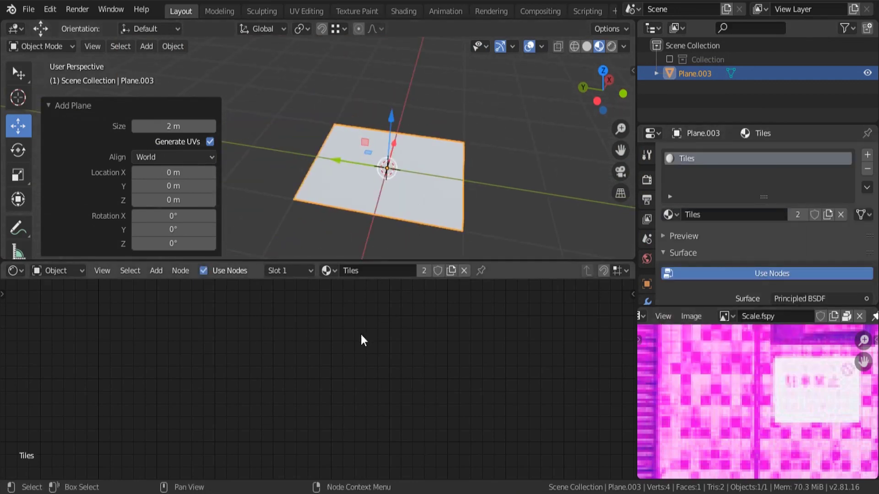
Add a Brick Texture node to the Tiles material, in front of the Principled BSDF node
middle_click_drag(360, 334, 478, 304)
middle_click_drag(402, 413, 537, 350)
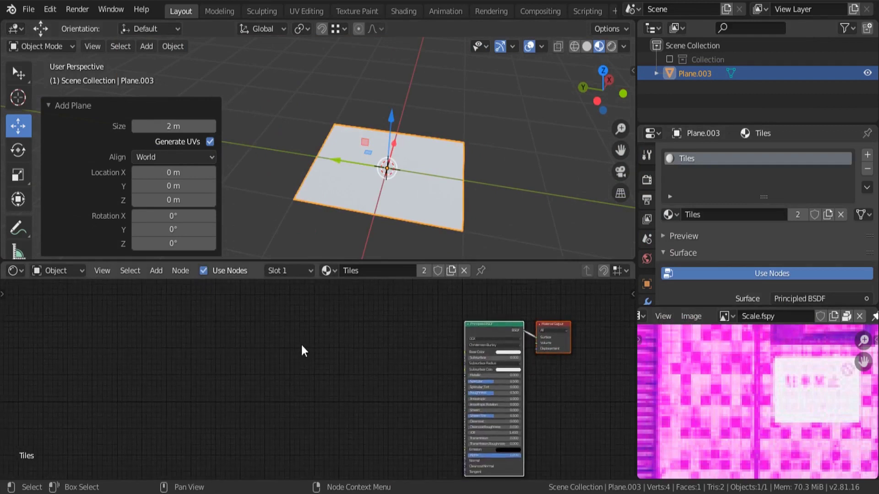
key("shift+a")
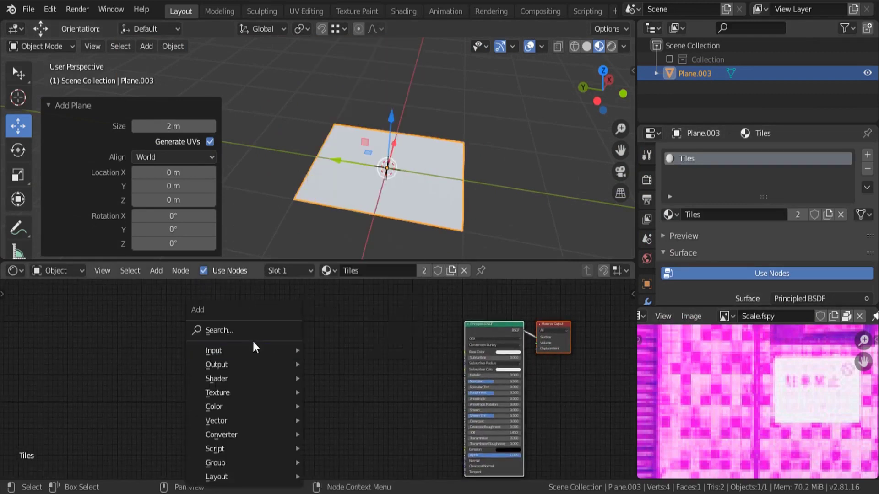
left_click(226, 328)
type("bri")
key("Return")
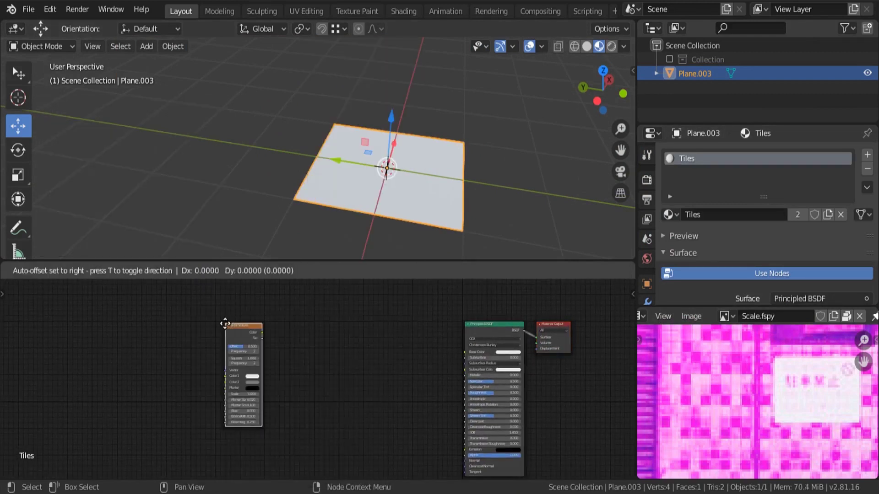
left_click(388, 359)
Connect the Brick Texture's Color output to the Principled BSDF's Base Color and move the texture node slightly up
scroll(387, 362, "up", 2)
middle_click_drag(365, 351, 318, 337)
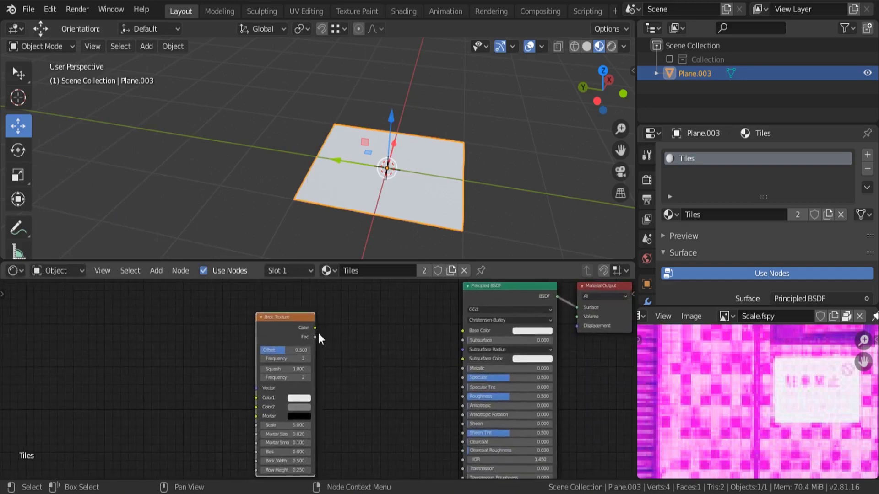
left_click_drag(316, 323, 463, 332)
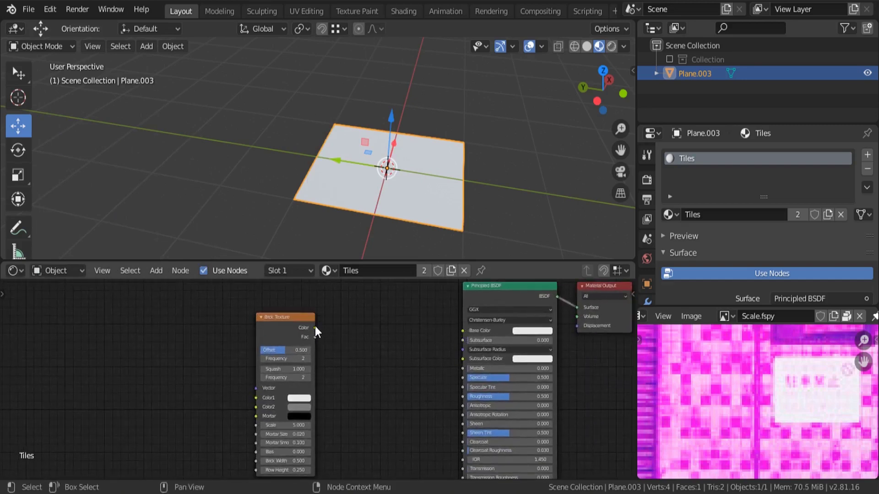
left_click_drag(315, 328, 464, 330)
left_click_drag(285, 331, 276, 308)
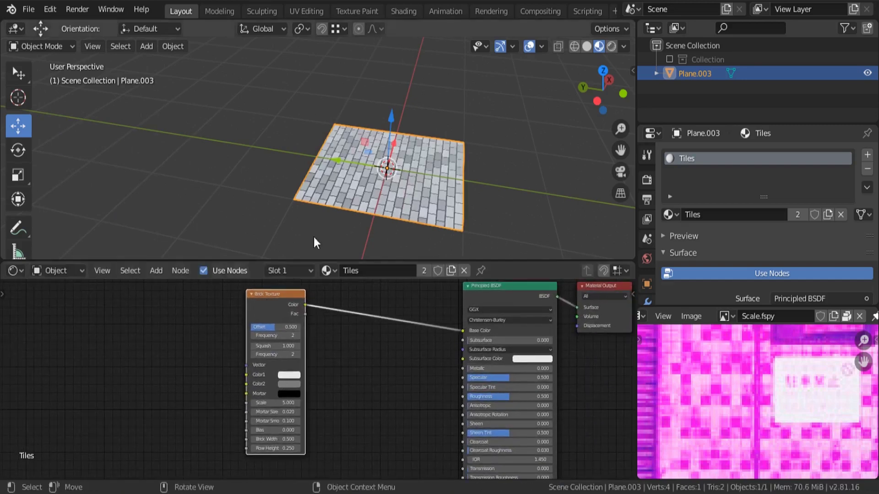
Set the Brick Texture's Offset to 0 so the brick rows line up in a straight grid
middle_click_drag(314, 238, 435, 207)
scroll(361, 137, "up", 3)
scroll(361, 137, "down", 5)
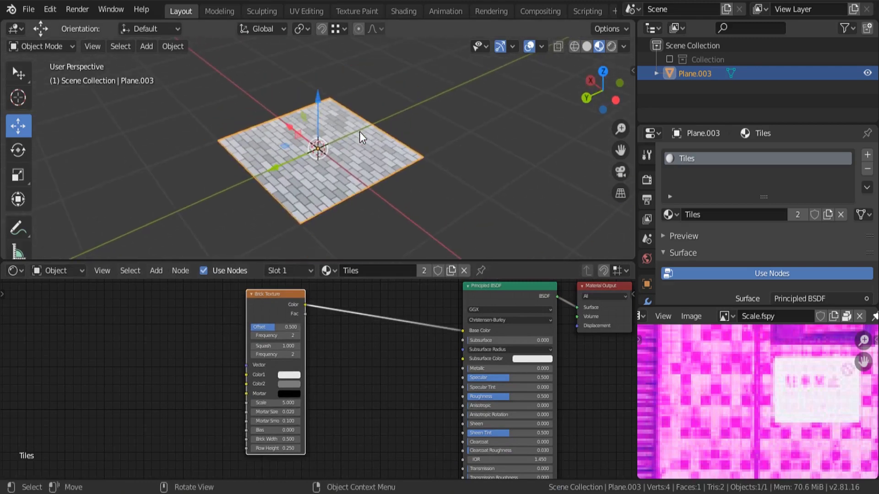
middle_click_drag(359, 132, 348, 172)
middle_click_drag(739, 404, 723, 435)
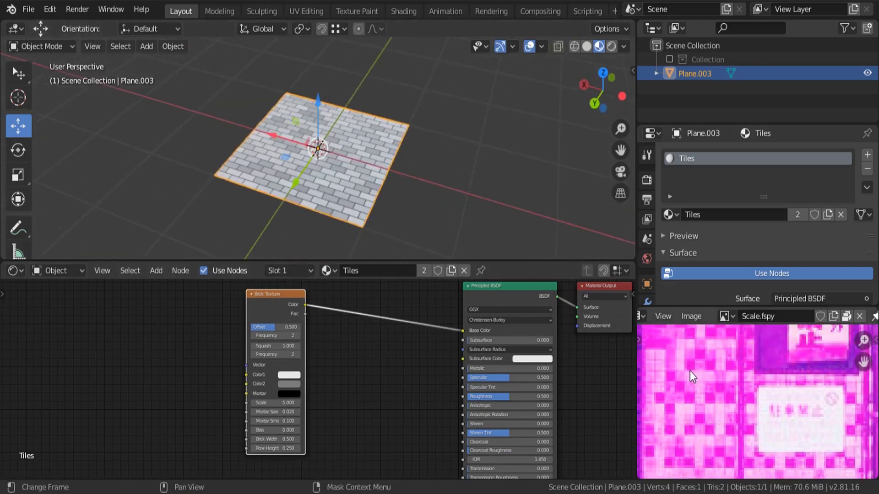
scroll(270, 151, "up", 2)
scroll(271, 150, "up", 3)
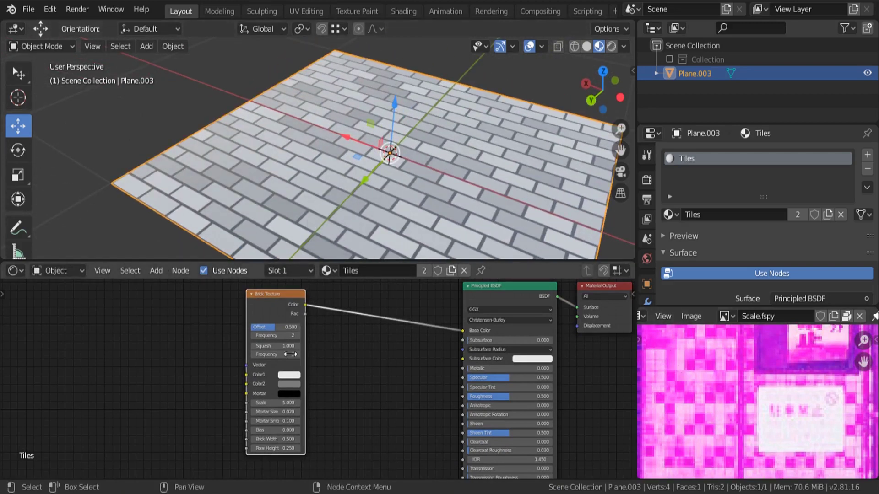
scroll(277, 343, "up", 3)
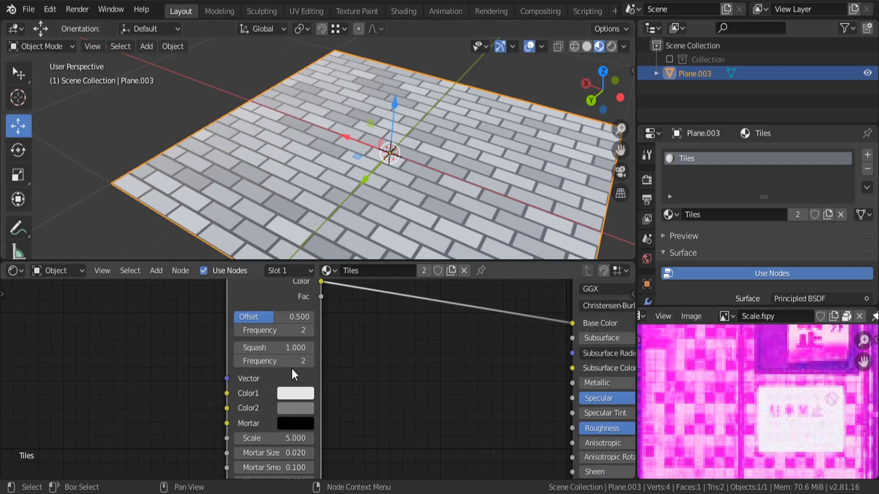
left_click_drag(278, 318, 236, 318)
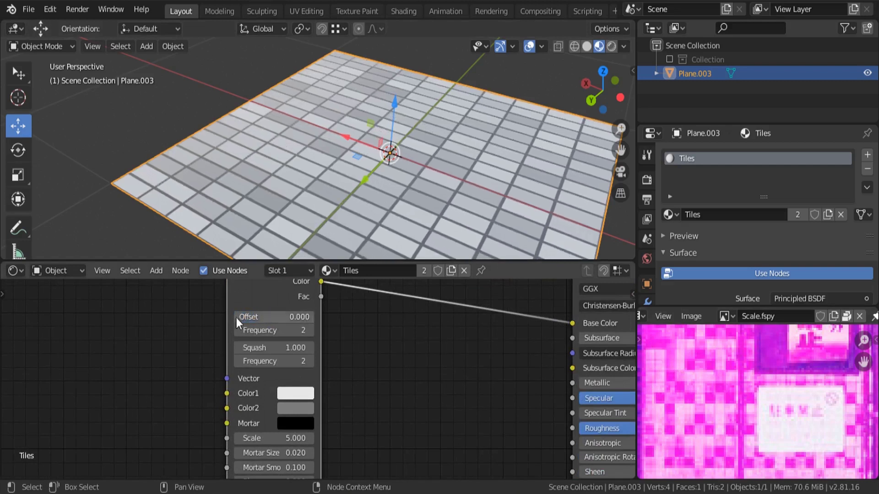
Make the bricks square by setting both Brick Width and Row Height of the Brick Texture to 1
scroll(270, 321, "up", 2)
scroll(277, 328, "down", 5)
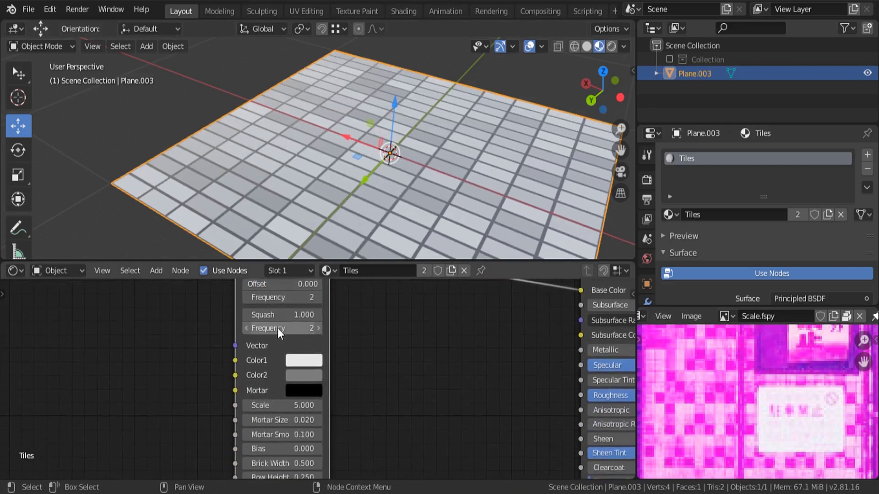
middle_click_drag(321, 245, 354, 229)
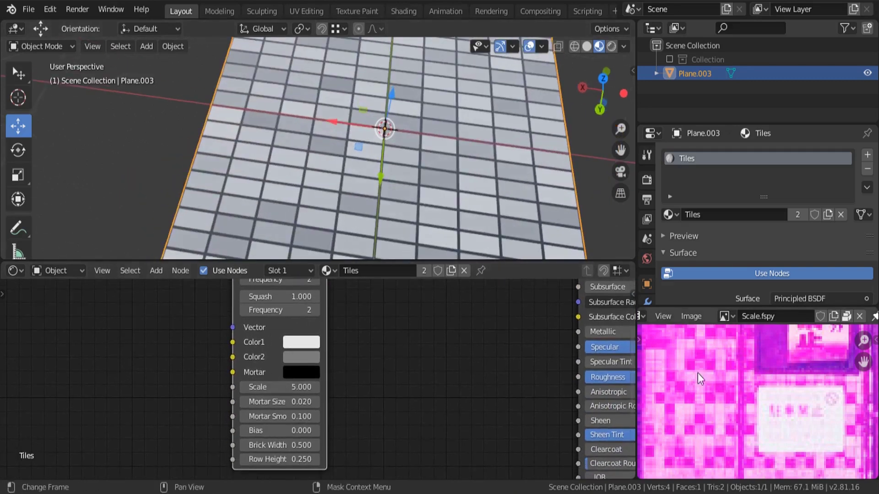
scroll(284, 409, "up", 2)
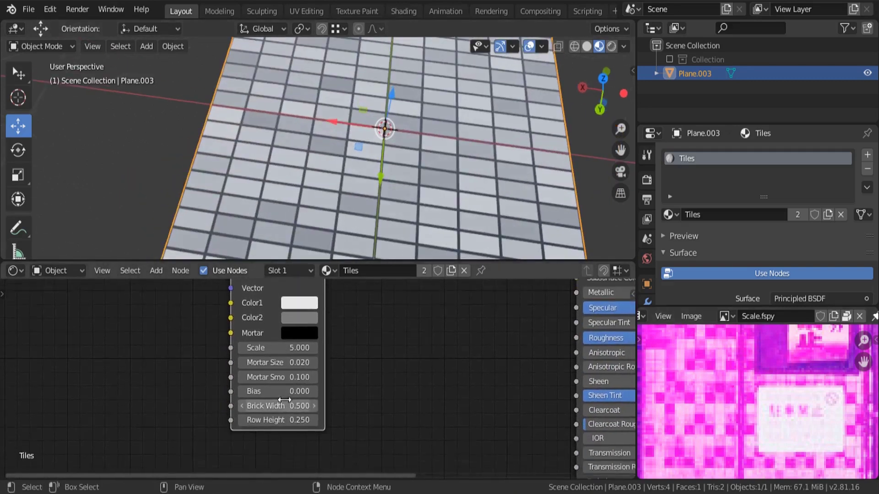
double_click(292, 392)
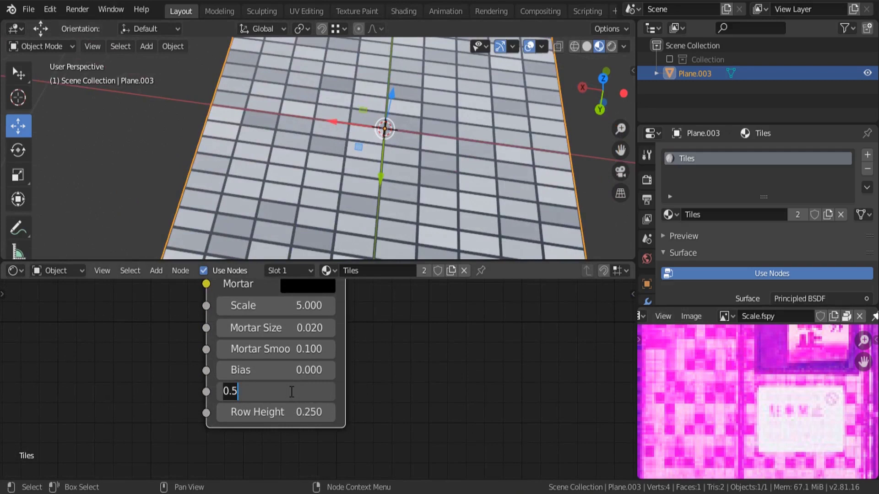
type("1")
key("Return")
double_click(299, 414)
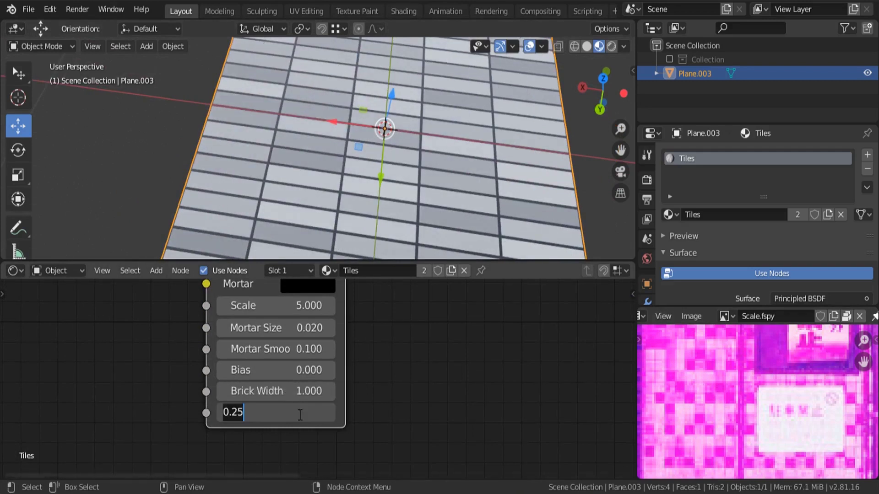
type("1")
key("Return")
Set the Brick Texture's Scale to 50 to get small mosaic tiles on the plane
middle_click_drag(287, 177, 380, 189)
scroll(353, 345, "down", 1)
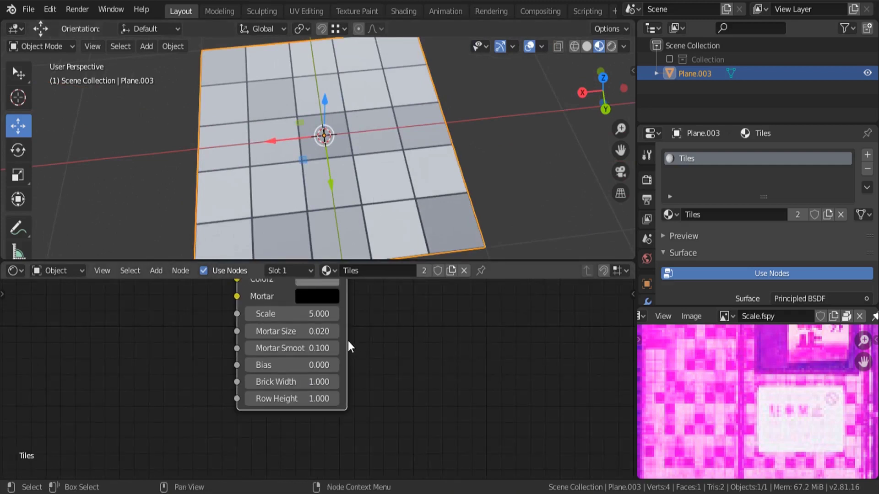
double_click(306, 314)
type("50")
key("Return")
middle_click_drag(318, 188, 304, 149)
middle_click_drag(295, 190, 333, 182)
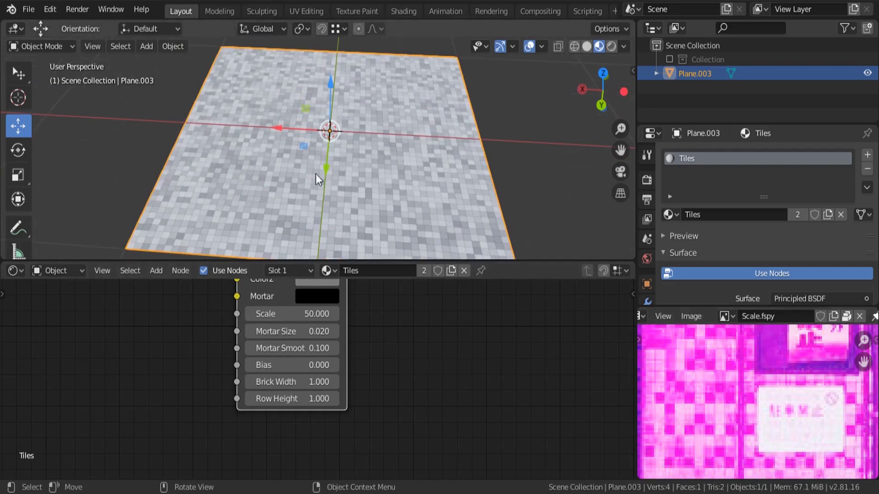
scroll(332, 140, "down", 3)
scroll(332, 139, "up", 3)
Move the Brick Texture node farther from the Principled BSDF node to leave free space between them
scroll(323, 360, "down", 6)
middle_click_drag(350, 339, 356, 381)
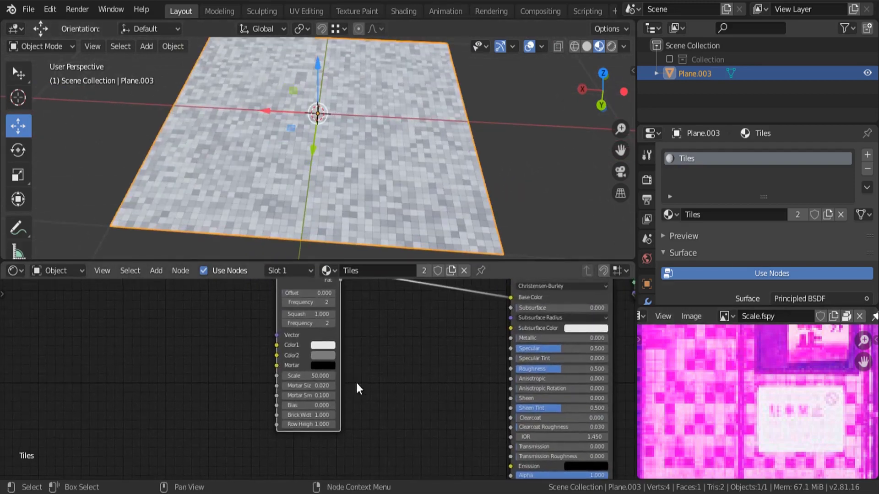
middle_click_drag(353, 324, 361, 342)
left_click_drag(324, 295, 252, 317)
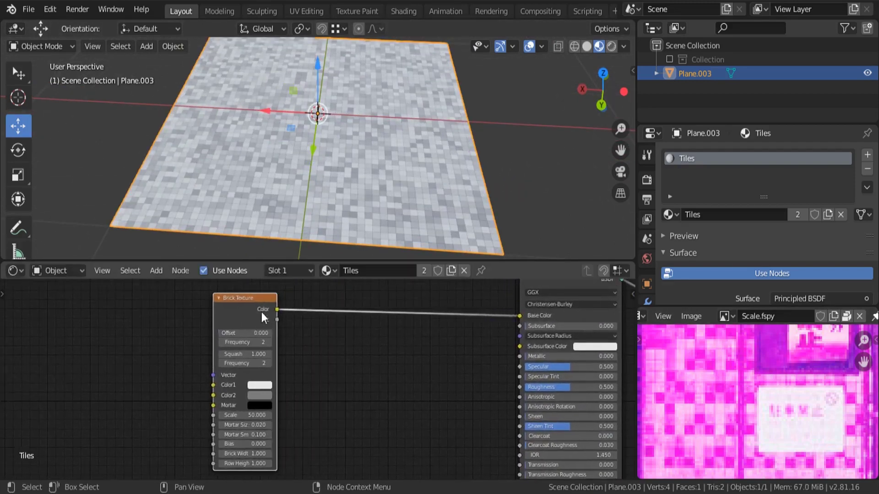
Thicken the grout lines by setting the Brick Texture's Mortar Size to 0.05
scroll(288, 226, "up", 6)
middle_click_drag(288, 226, 250, 216)
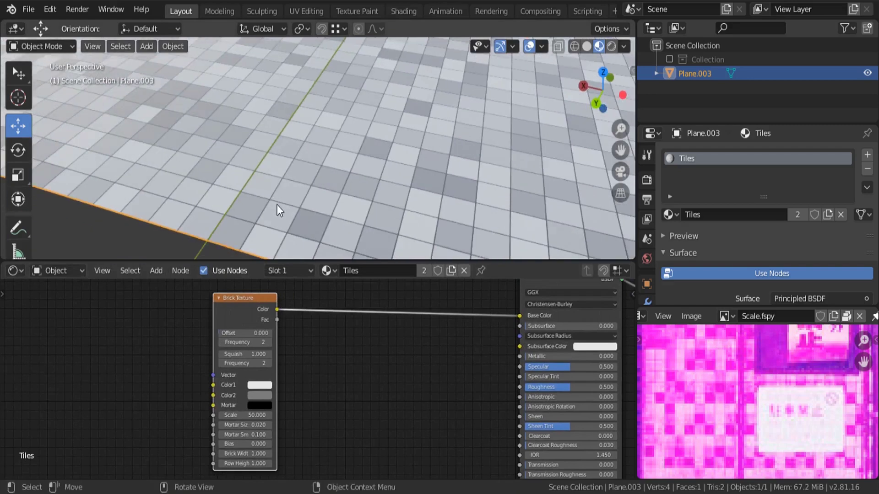
scroll(279, 405, "up", 4)
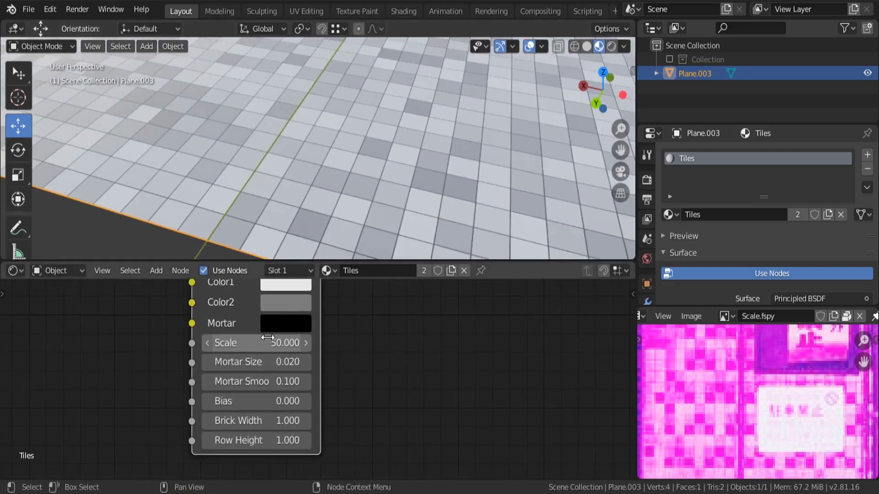
left_click(250, 362)
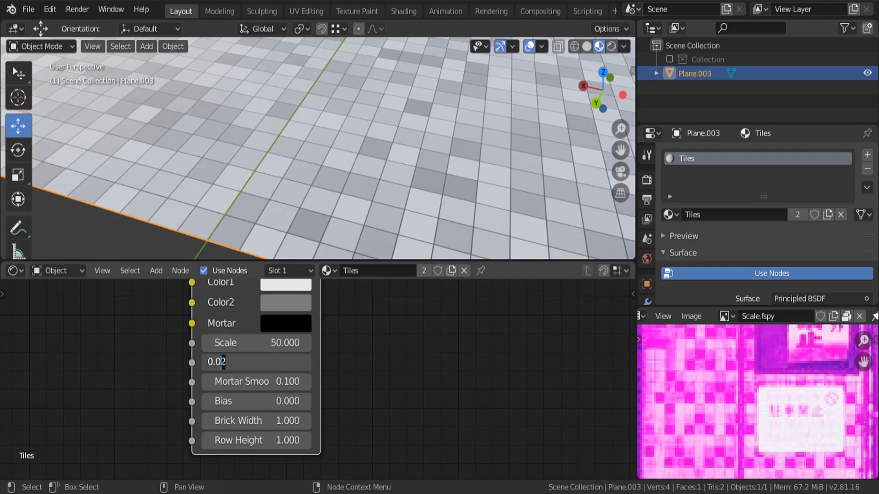
key("BackSpace")
type("5")
key("Return")
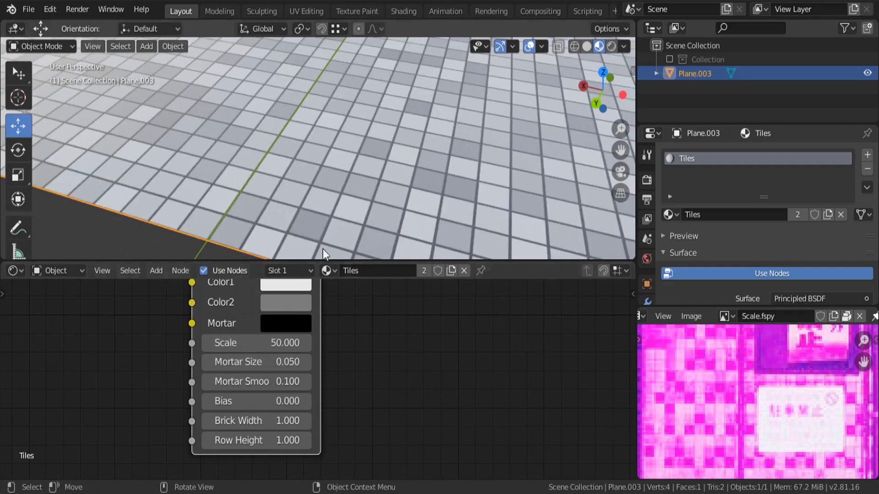
middle_click_drag(323, 249, 388, 107)
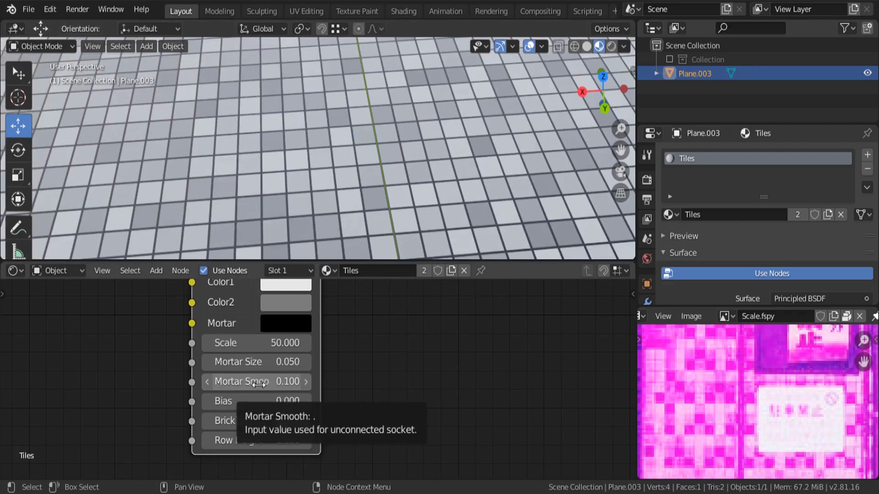
scroll(236, 226, "up", 5)
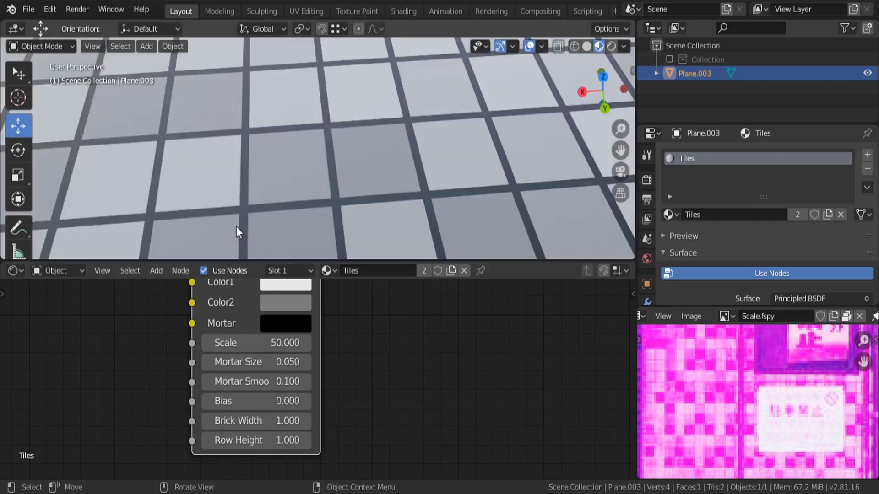
middle_click_drag(241, 218, 252, 197, "ctrl")
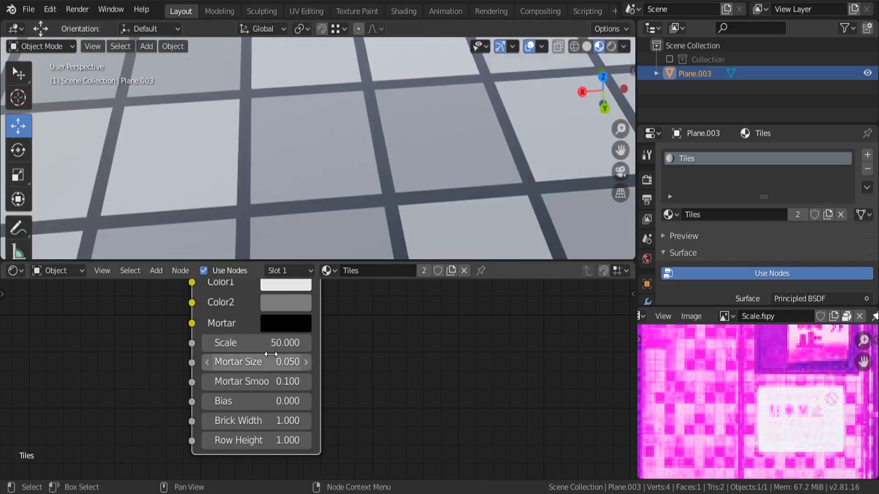
mouse_move(269, 362)
left_mouse_down()
mouse_move(298, 361)
mouse_move(247, 362)
mouse_move(269, 361)
left_mouse_up()
left_click(268, 362)
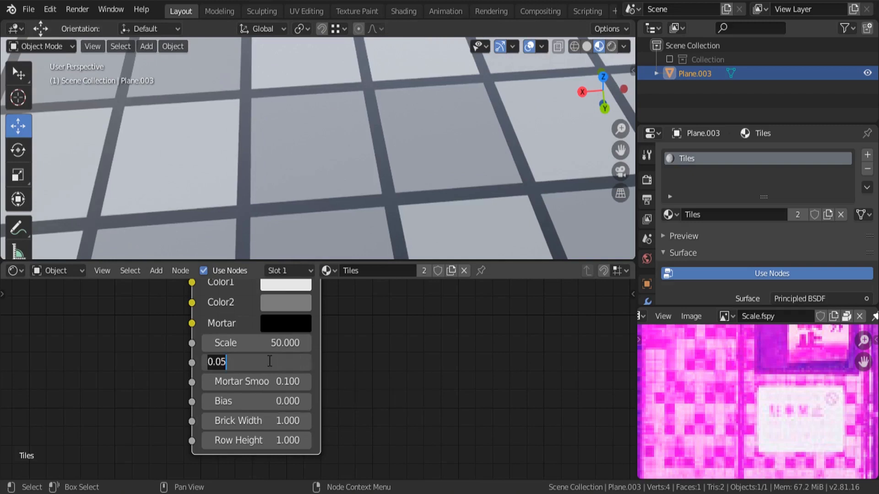
type(".75")
key("Return")
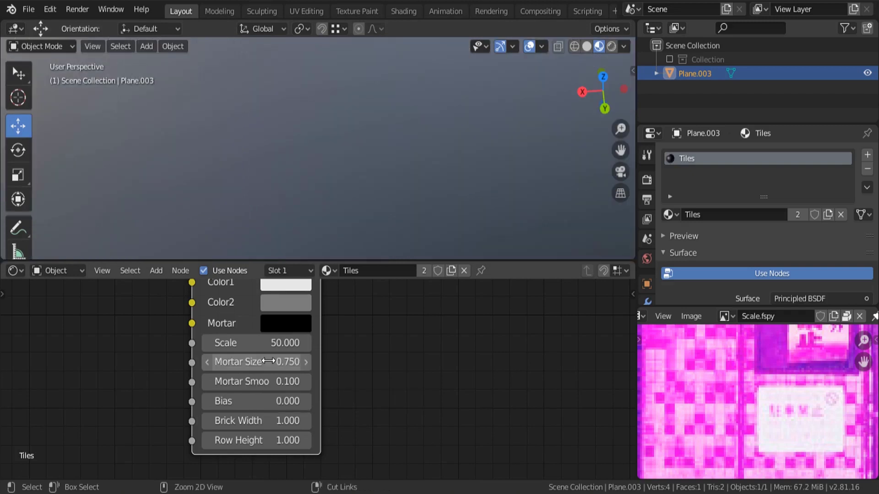
key("ctrl+z")
Soften the grout edges by setting the Brick Texture's Mortar Smooth to 0.75
left_click(273, 382)
type(".75")
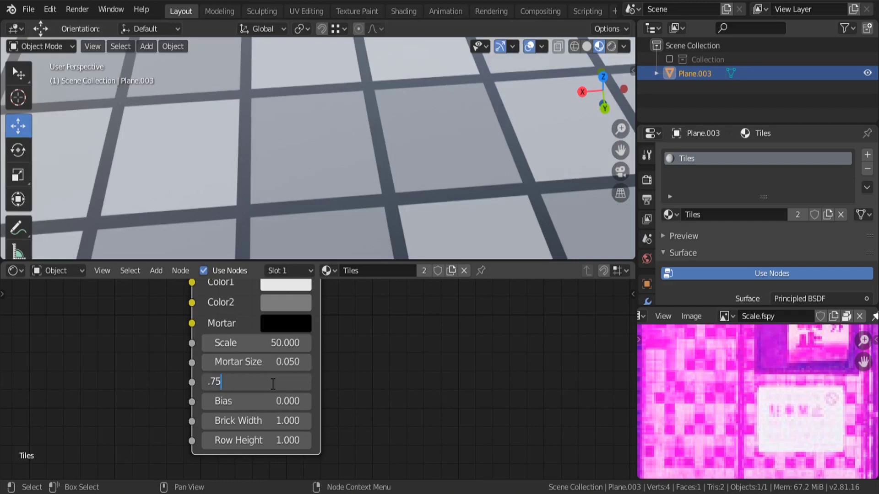
key("Return")
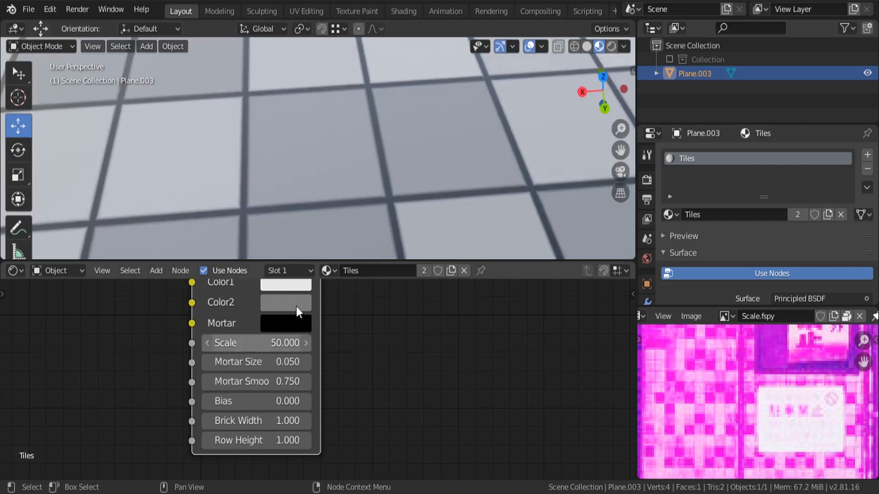
scroll(317, 196, "down", 5)
middle_click_drag(318, 198, 282, 196)
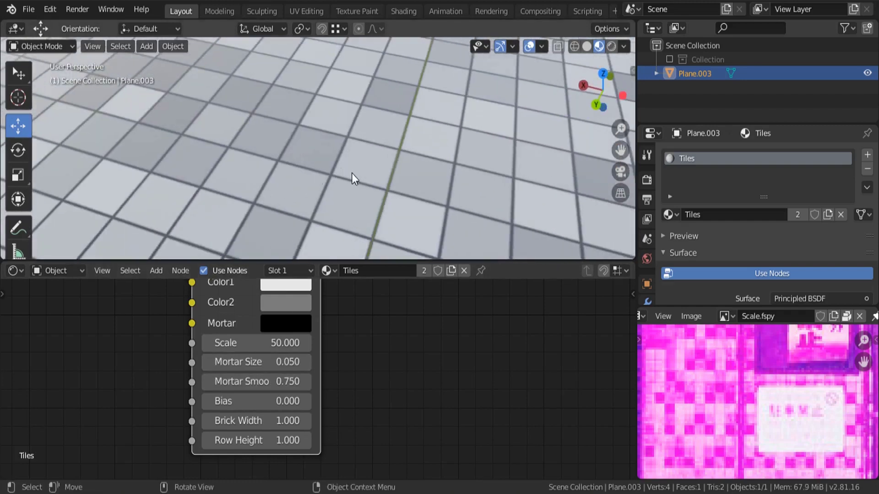
Try a Bias of -0.25 on the Brick Texture and set it back to 0
scroll(351, 173, "down", 5)
middle_click_drag(202, 155, 237, 148)
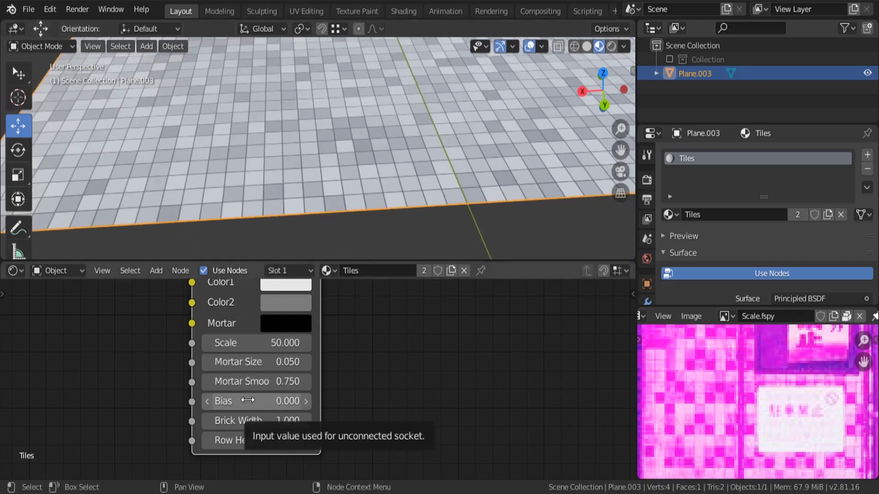
mouse_move(260, 405)
left_mouse_down()
mouse_move(348, 406)
mouse_move(259, 406)
left_mouse_up()
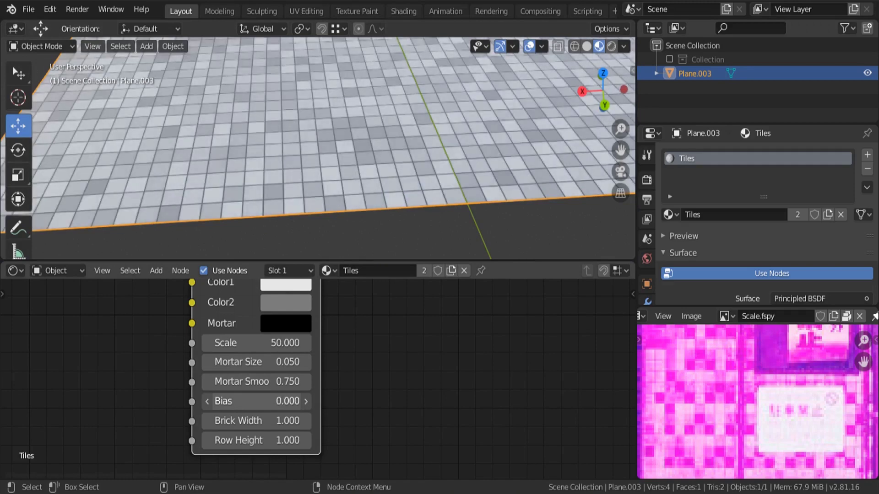
left_click(260, 406)
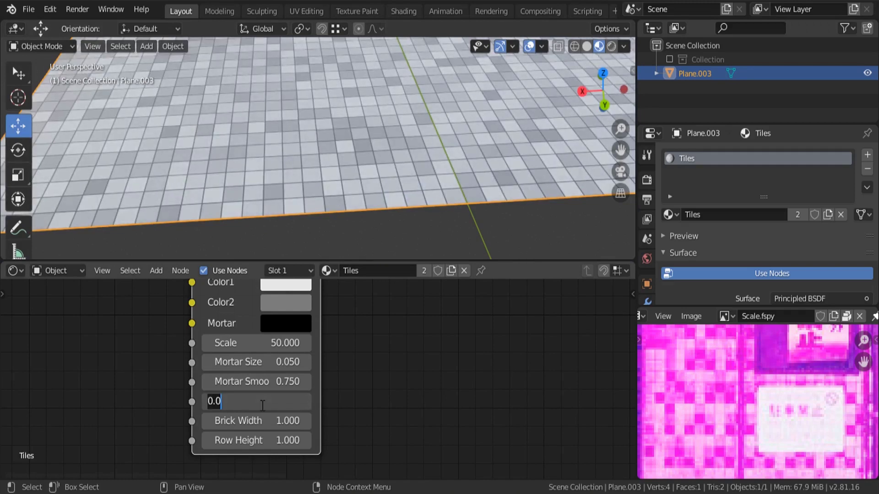
type("-.25")
key("Return")
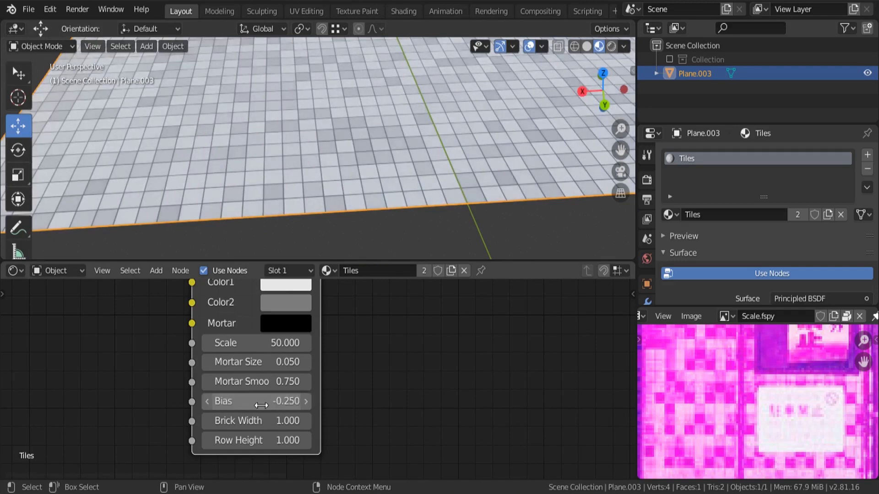
middle_click_drag(292, 227, 431, 229)
left_click(273, 401)
type("0")
key("Return")
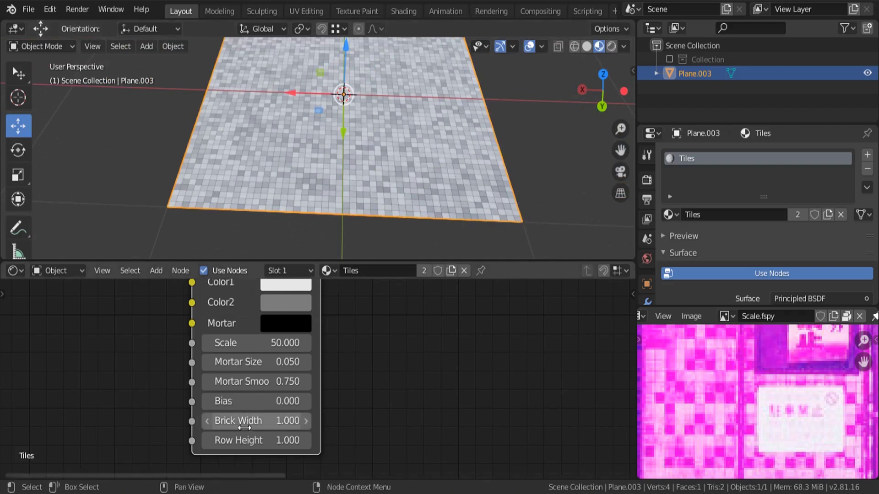
Move the Brick Texture node farther away and insert a ColorRamp node on its Color link to the Principled BSDF's Base Color
scroll(266, 436, "down", 2)
middle_click_drag(408, 357, 353, 369)
scroll(385, 377, "down", 2)
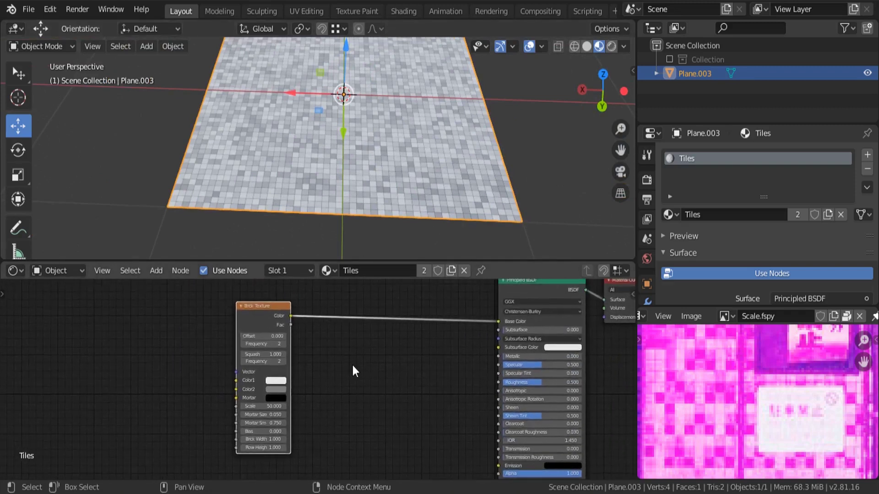
left_click_drag(267, 320, 222, 320)
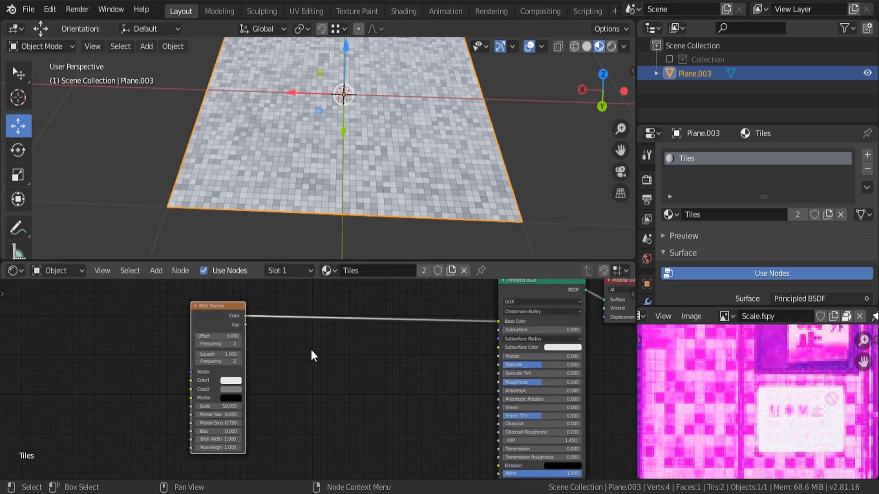
key("shift+a")
left_click(298, 326)
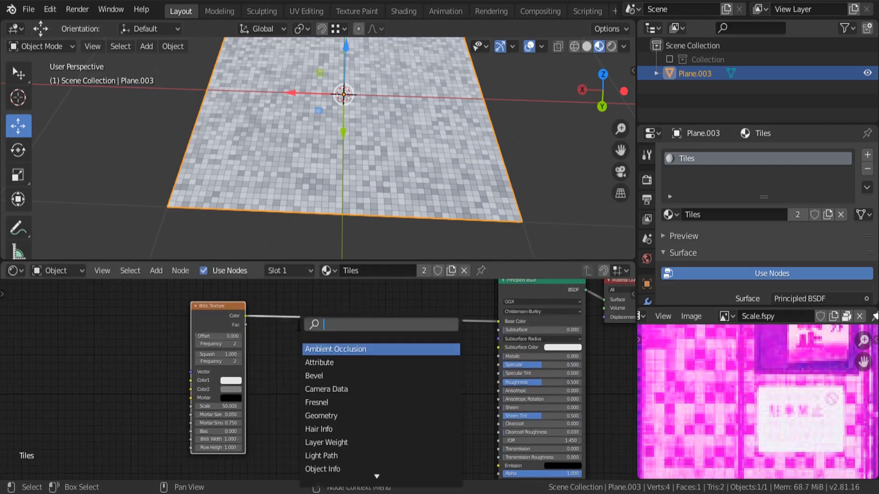
type("colo")
key("Down")
key("Return")
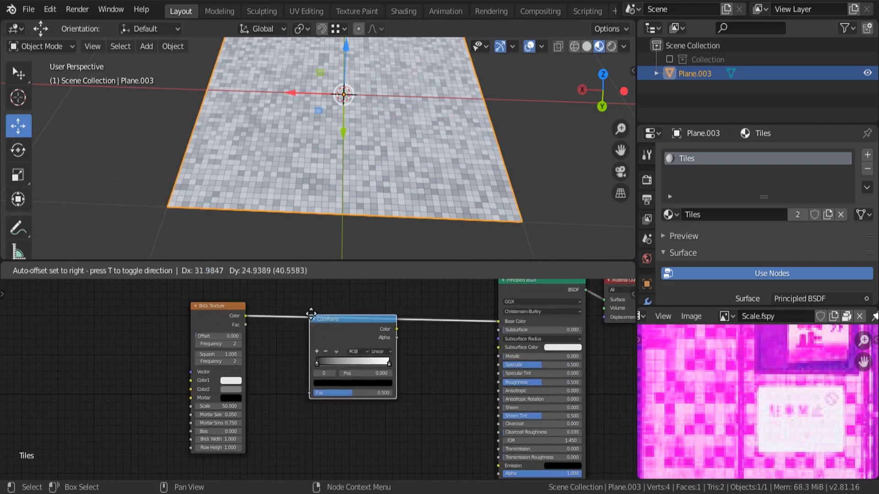
left_click(310, 314)
Move the ColorRamp's black stop to position 0.3 to increase the contrast between the tiles
scroll(381, 340, "up", 4)
scroll(281, 169, "up", 1)
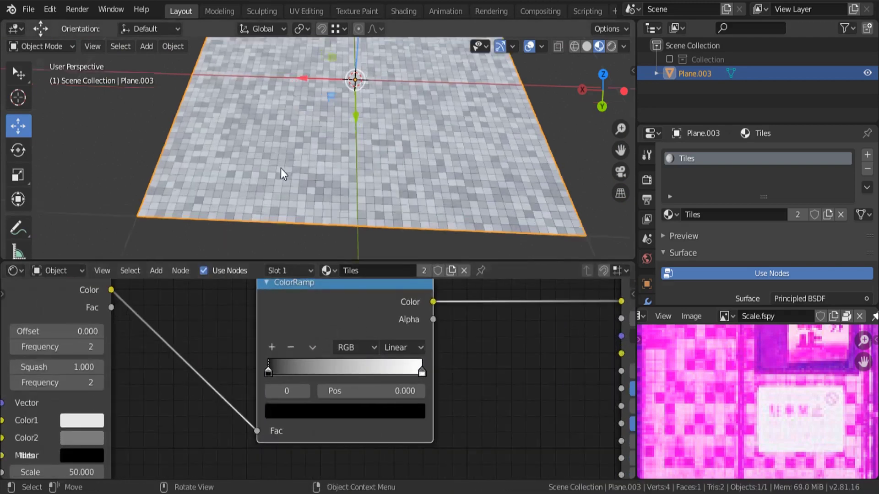
scroll(280, 168, "up", 5)
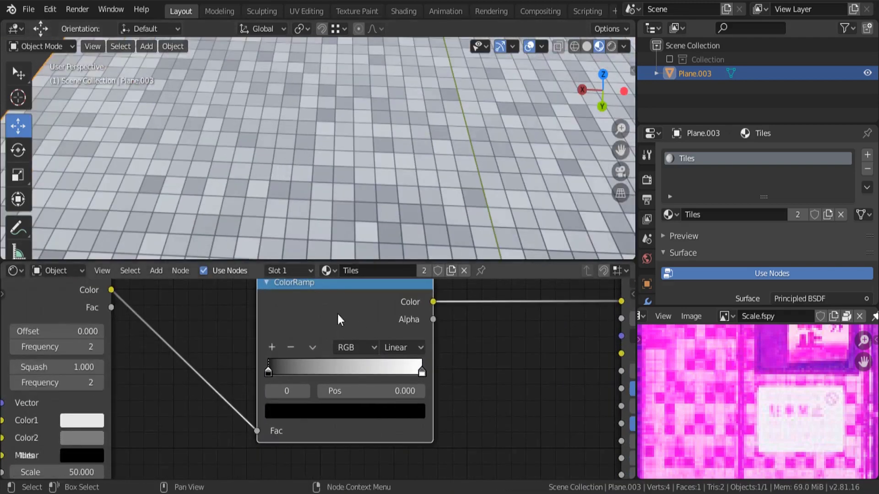
scroll(333, 361, "up", 1)
left_click_drag(257, 373, 313, 370)
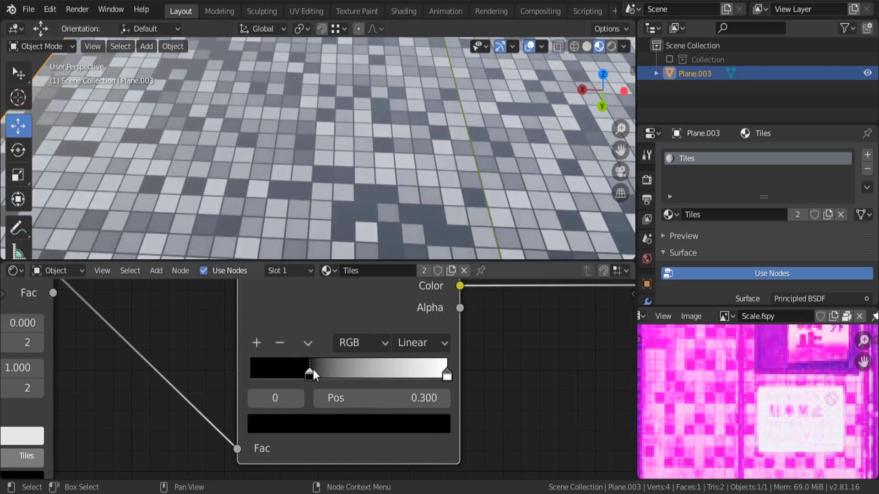
Change the color of the ColorRamp's black stop at 0.3 to a medium orange-brown
left_click(331, 423)
left_click_drag(409, 254, 407, 151)
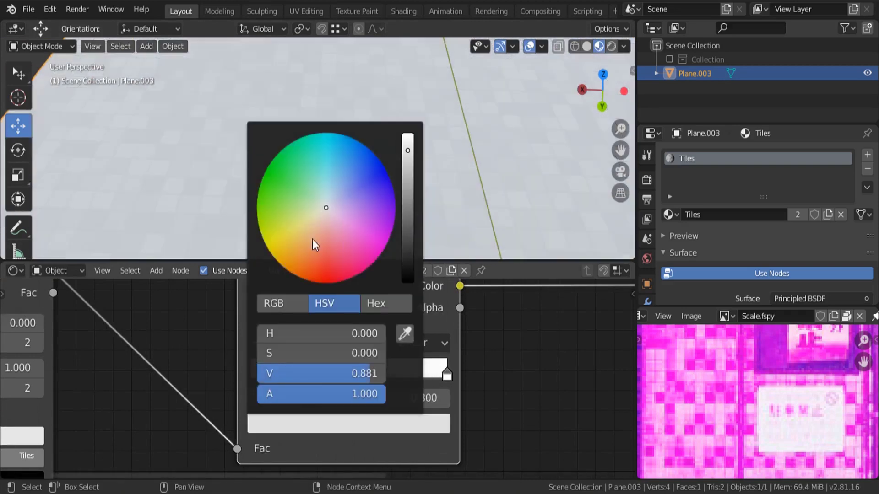
left_click_drag(313, 241, 320, 242)
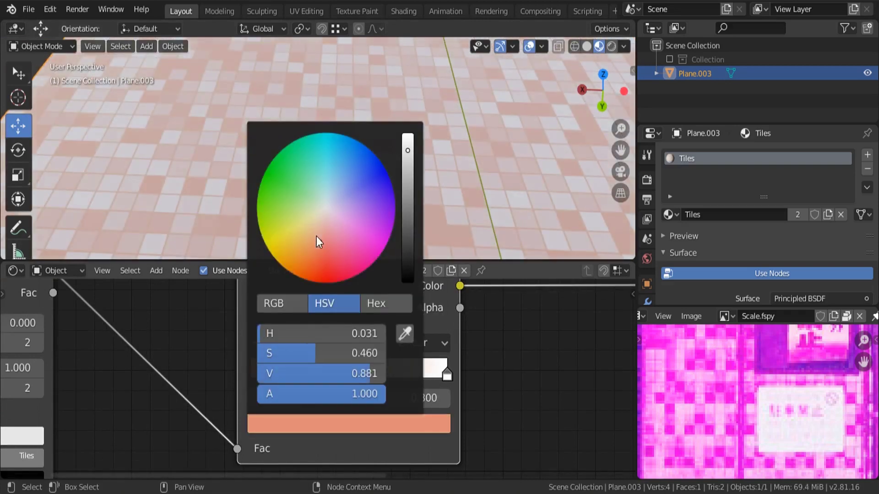
left_click(317, 236)
left_click_drag(412, 179, 407, 210)
left_click_drag(314, 246, 303, 260)
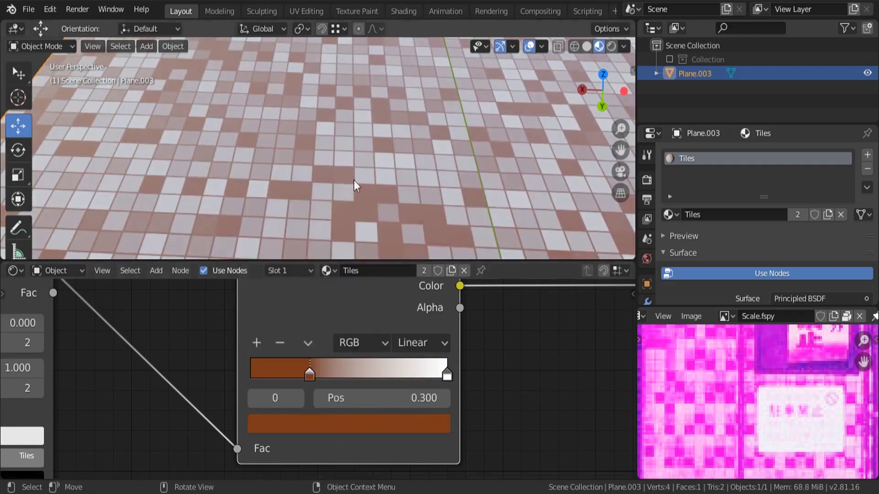
scroll(353, 180, "down", 4)
left_click(323, 427)
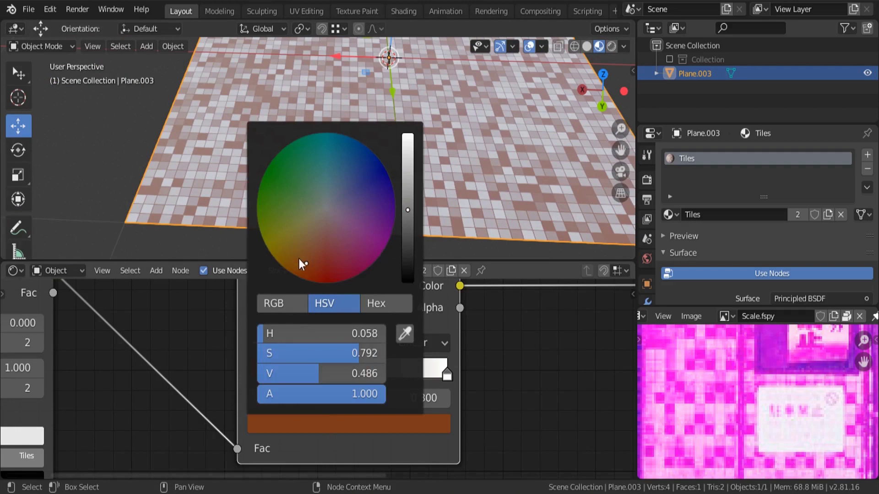
left_click(301, 260)
left_click_drag(407, 233, 407, 201)
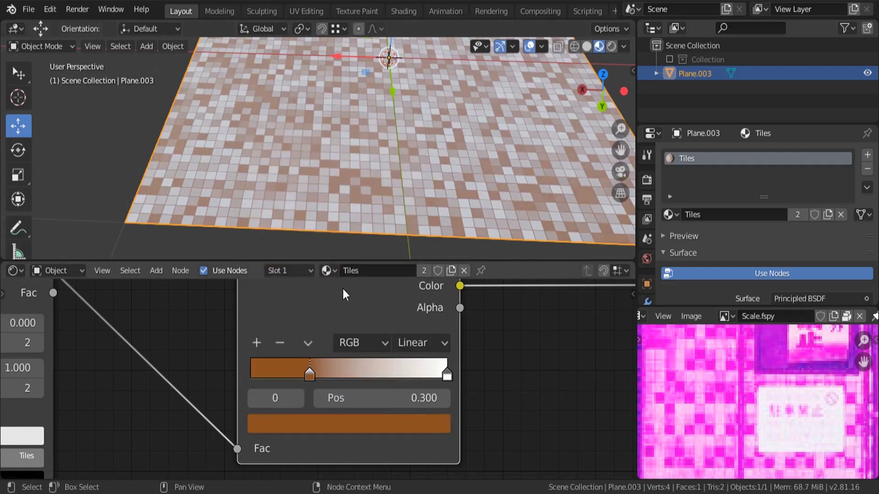
Add a middle stop at about 0.482 on the ColorRamp and shift the brown stop slightly toward it
left_click(345, 375, "ctrl")
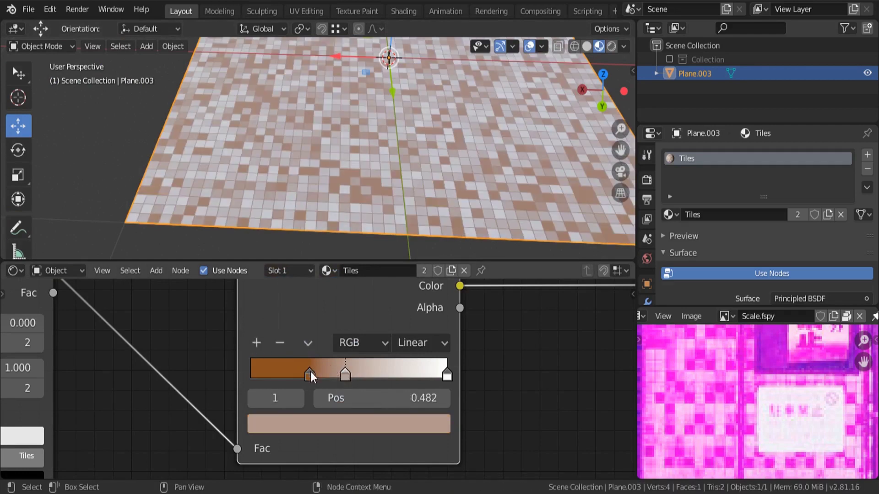
left_click_drag(311, 371, 318, 375)
Change the color of the ColorRamp's middle stop at 0.482 to a muted sandy tan
left_click(344, 376)
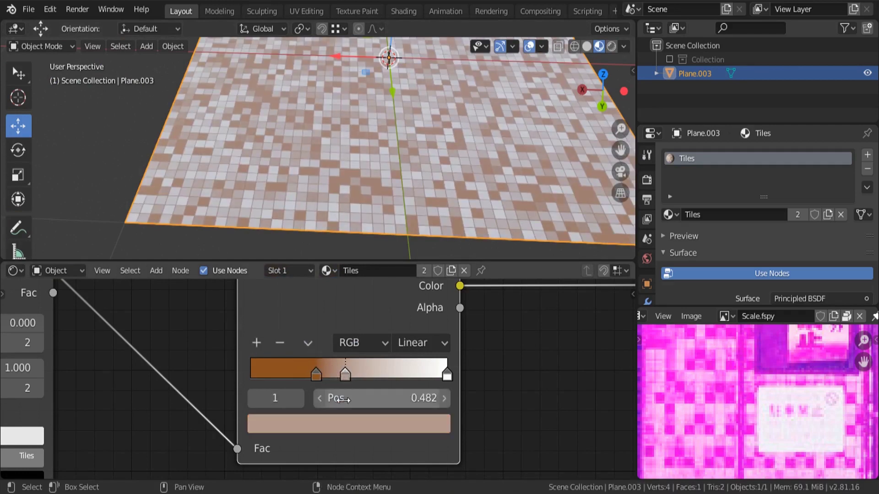
left_click(342, 427)
left_click_drag(313, 235, 309, 238)
left_click_drag(408, 208, 407, 191)
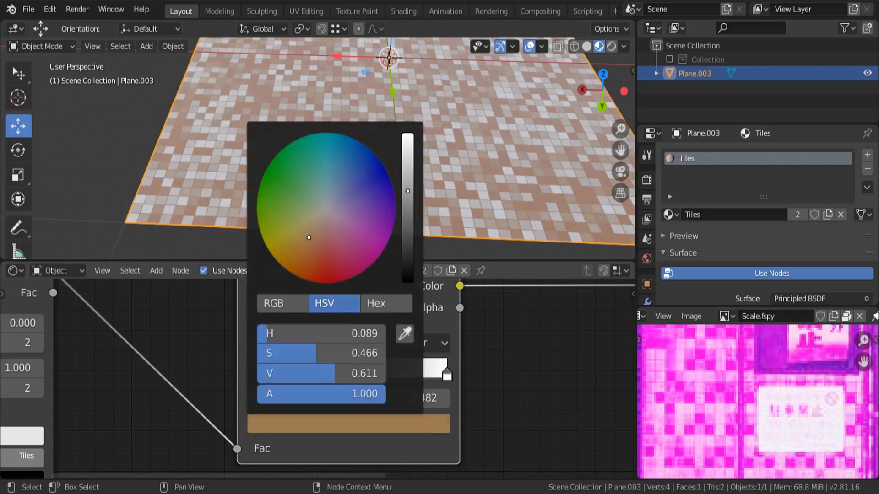
scroll(508, 178, "up", 5)
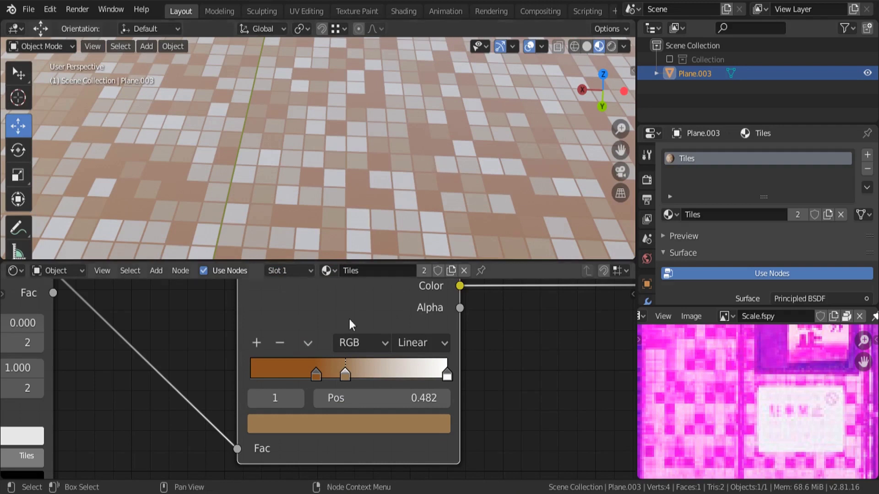
left_click(351, 425)
left_click(312, 243)
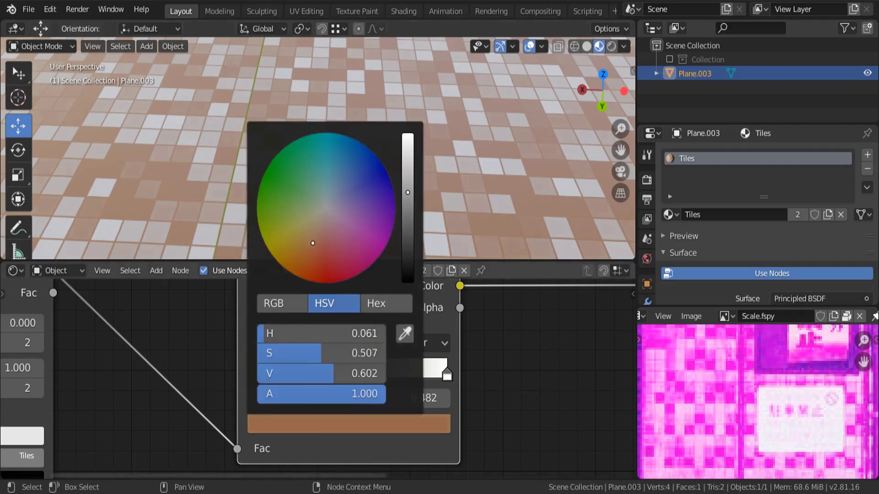
left_click(318, 231)
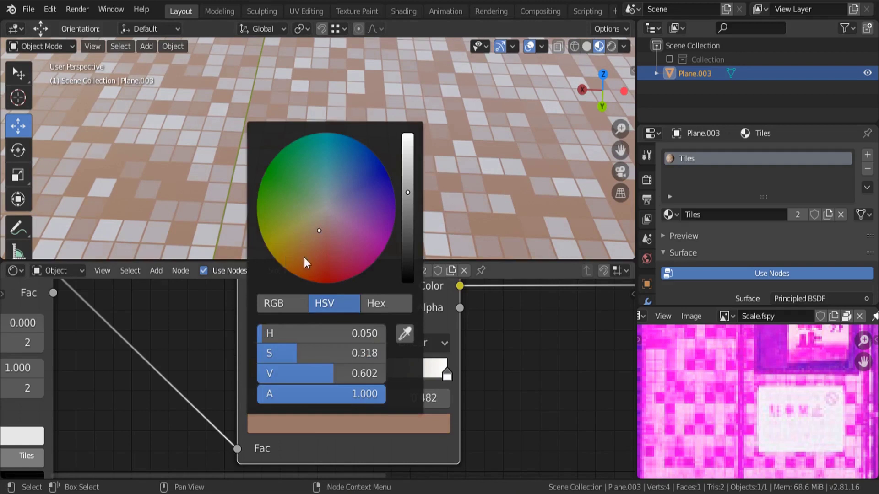
mouse_move(304, 258)
left_mouse_down()
mouse_move(274, 224)
mouse_move(293, 243)
mouse_move(324, 223)
mouse_move(304, 238)
mouse_move(308, 229)
left_mouse_up()
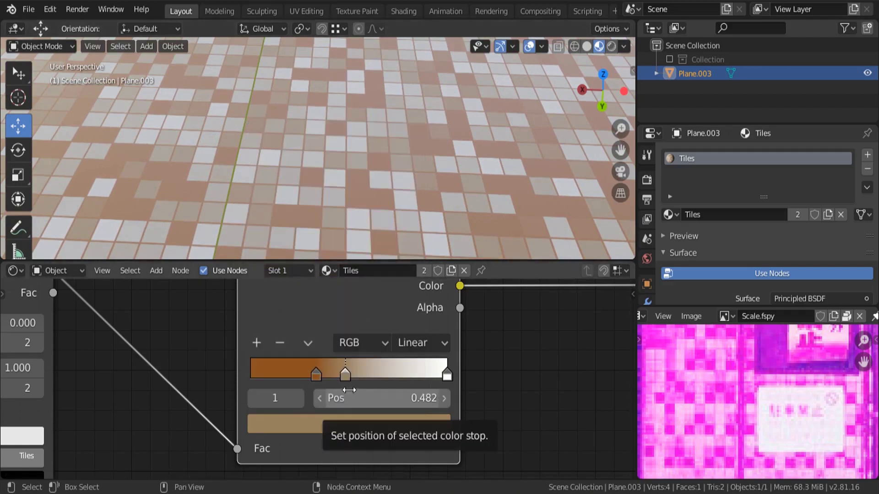
Move the ColorRamp's brown stop to 0.364 and the tan stop farther along, and add a black stop at 0.632
left_click(375, 375, "ctrl")
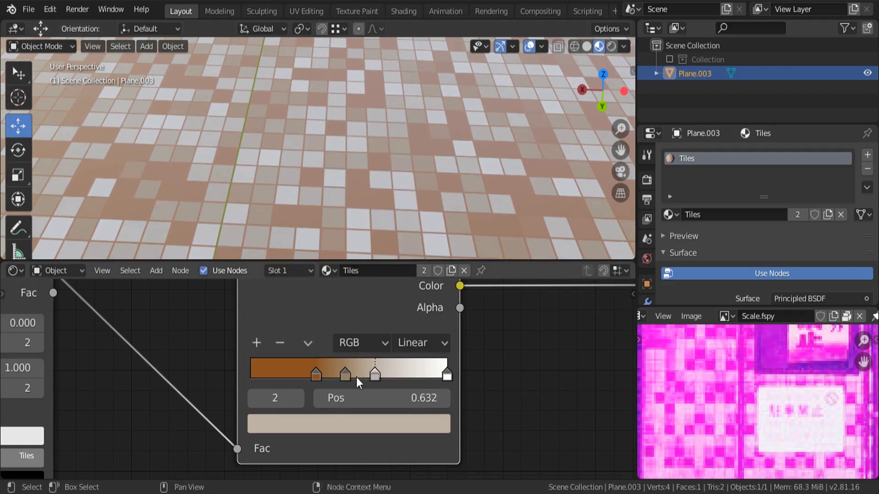
left_click_drag(341, 376, 322, 375)
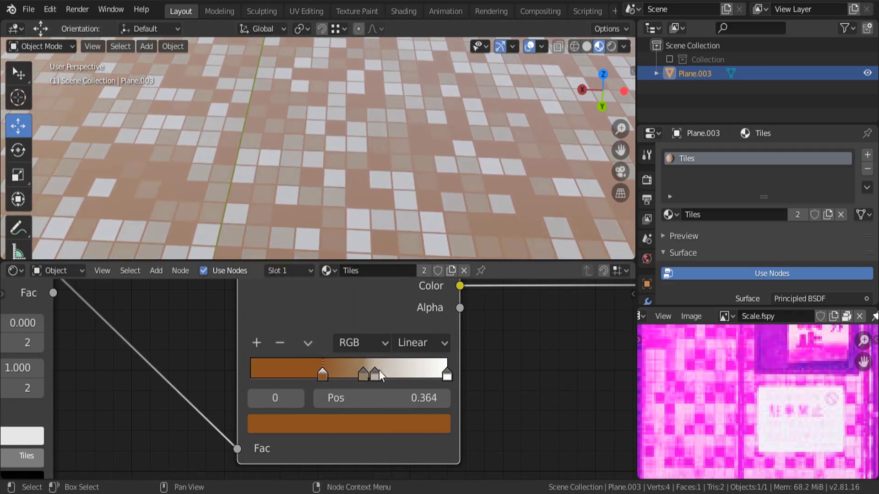
left_click(376, 373)
left_click(376, 423)
left_click_drag(405, 191, 407, 282)
Replace the white of the ColorRamp's end stop with a brighter orange of hue 0.078, saturation 0.820 and value 0.695
scroll(774, 406, "up", 4)
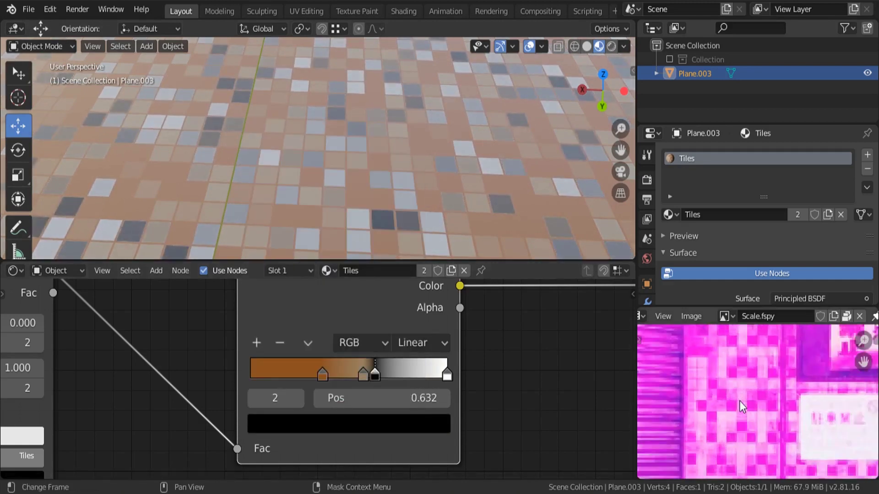
scroll(317, 97, "down", 2)
scroll(316, 97, "down", 4)
middle_click_drag(317, 97, 325, 226)
scroll(309, 145, "up", 2)
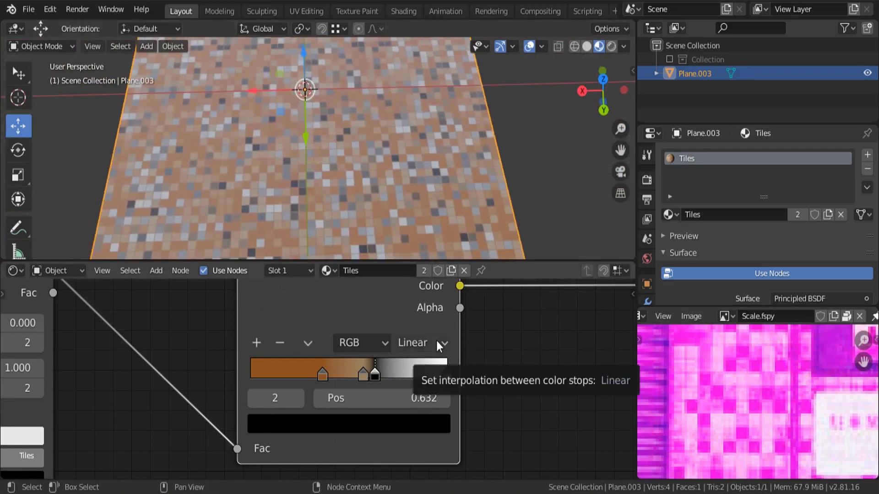
left_click(447, 375)
left_click(363, 424)
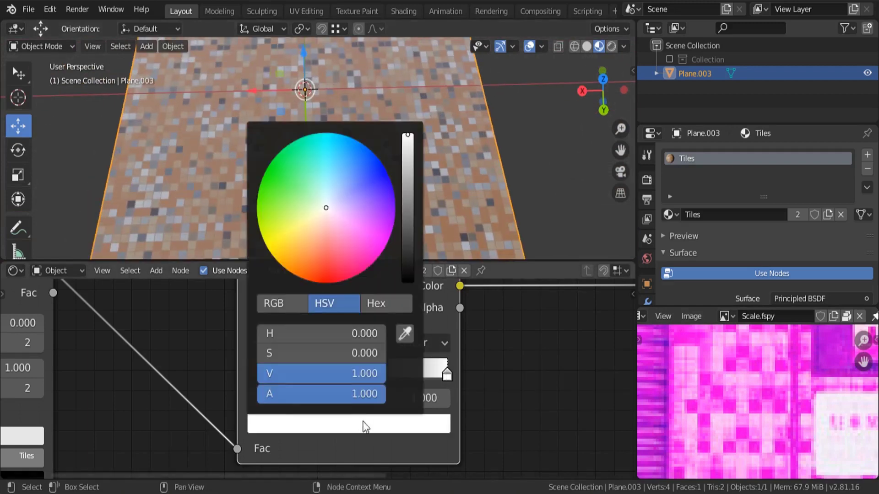
left_click(402, 326)
left_click(301, 371)
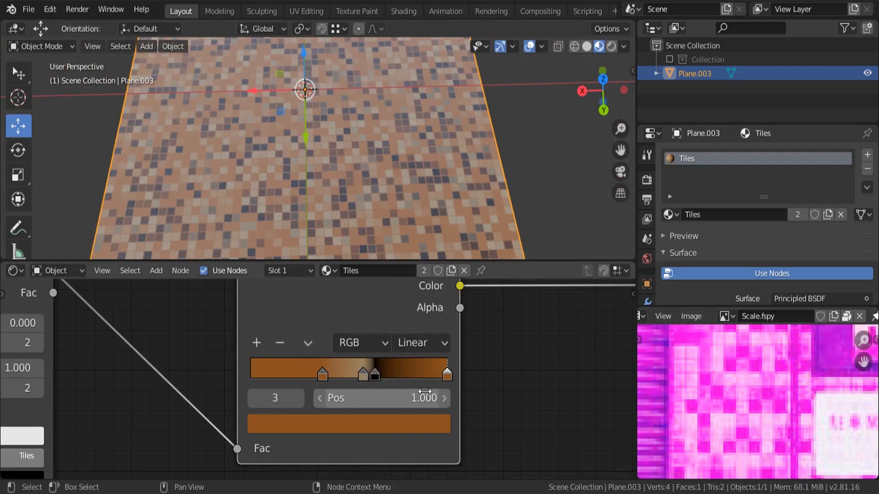
left_click(391, 431)
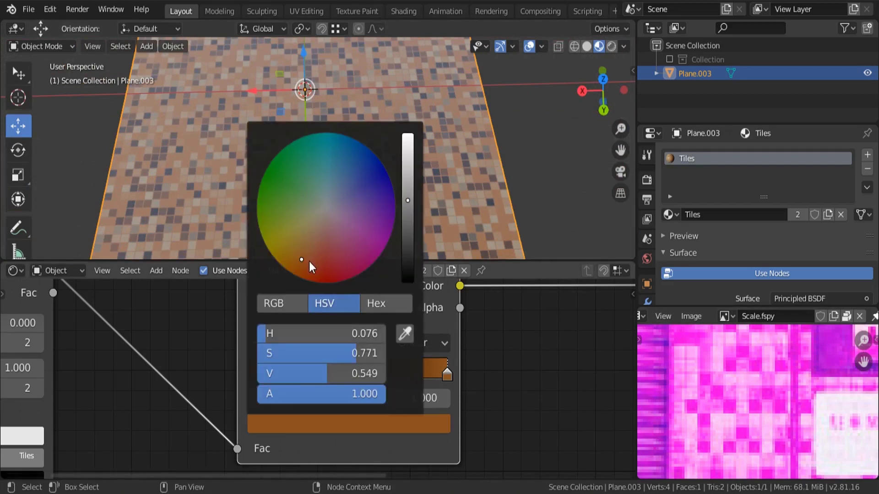
mouse_move(309, 262)
left_mouse_down()
mouse_move(322, 218)
mouse_move(309, 271)
mouse_move(299, 261)
left_mouse_up()
mouse_move(407, 215)
left_mouse_down()
mouse_move(408, 237)
mouse_move(407, 179)
left_mouse_up()
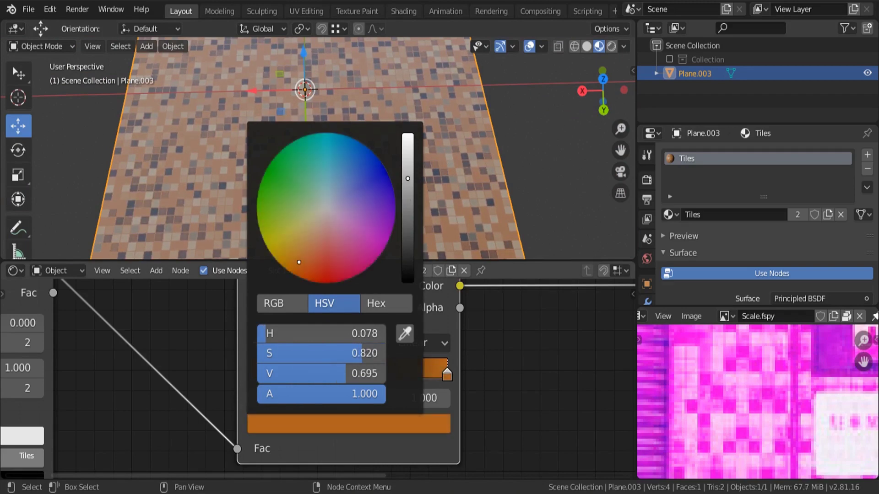
Preview the Brick Texture's Fac output directly on Base Color, moving the ColorRamp aside, and reconnect the ColorRamp to Base Color
middle_click_drag(345, 193, 343, 172)
scroll(323, 165, "up", 6)
scroll(344, 171, "up", 5)
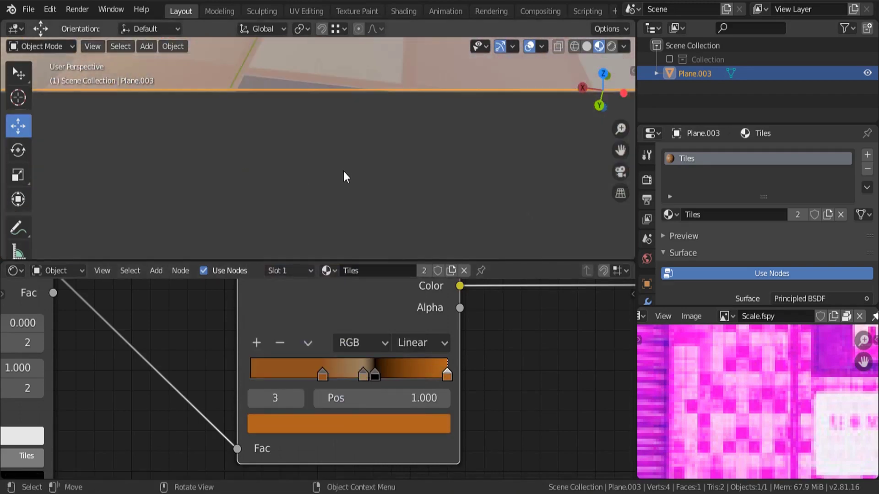
scroll(357, 160, "down", 2)
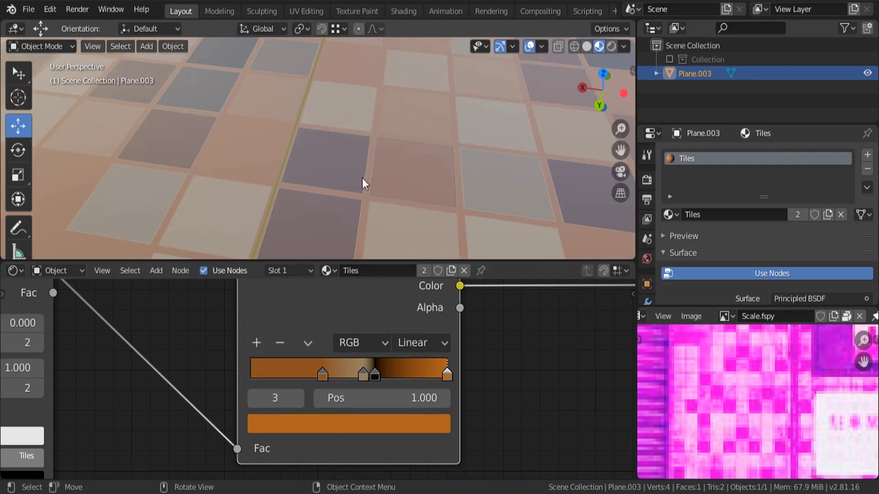
scroll(345, 347, "down", 5)
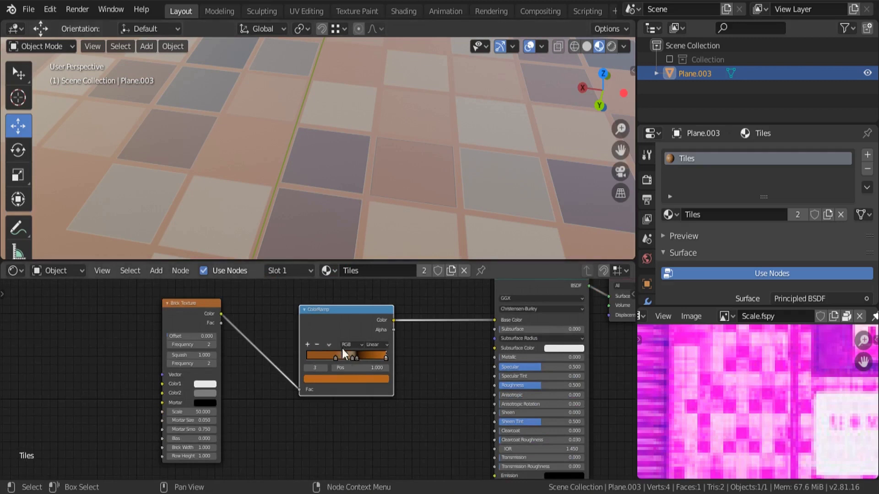
middle_click_drag(342, 348, 328, 383)
left_click(326, 322)
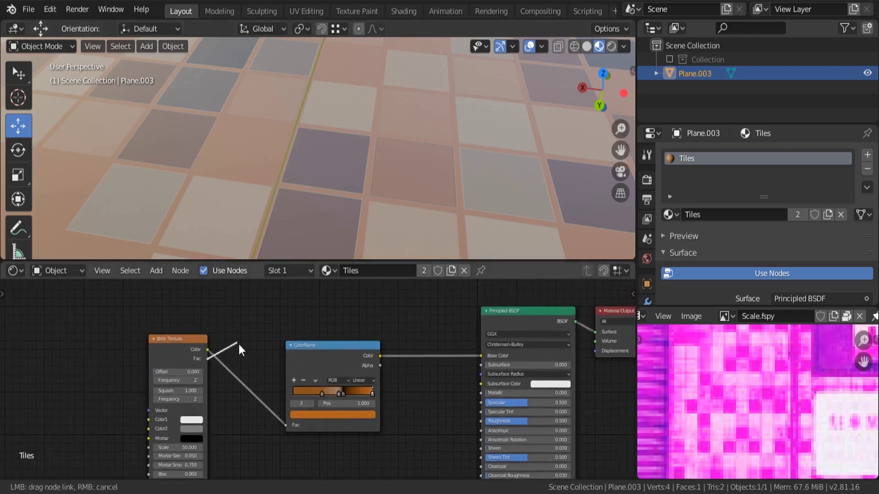
left_click_drag(487, 356, 487, 355)
left_click_drag(341, 356, 345, 407)
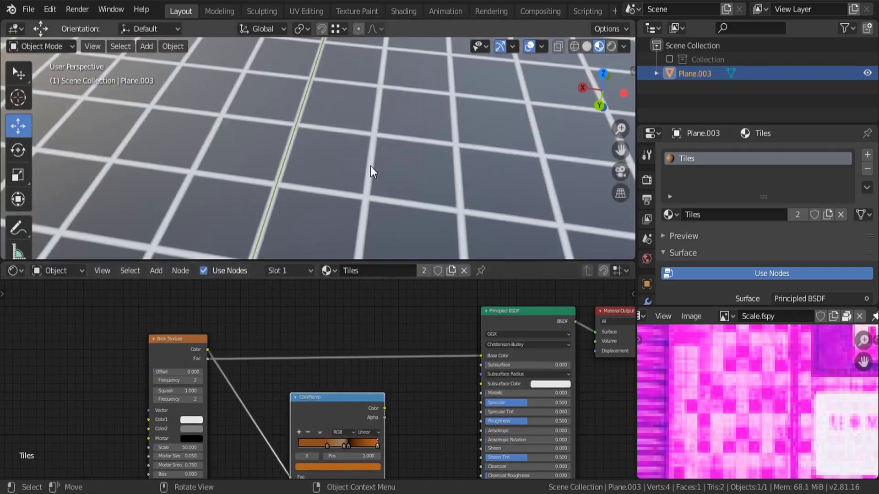
left_click_drag(386, 408, 480, 356)
Insert a MixRGB node between the ColorRamp and Base Color, and drive its Fac with the Brick Texture's Fac output
key("shift+a")
left_click(355, 311)
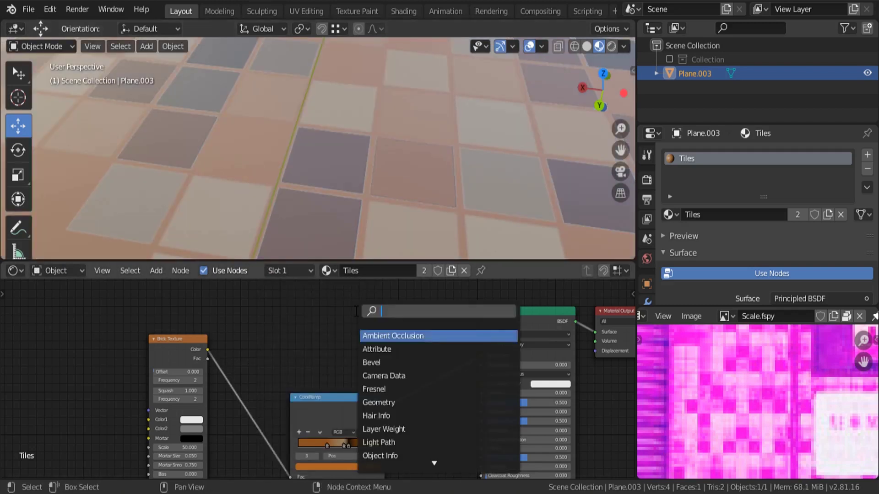
type("mix")
key("Down")
key("Return")
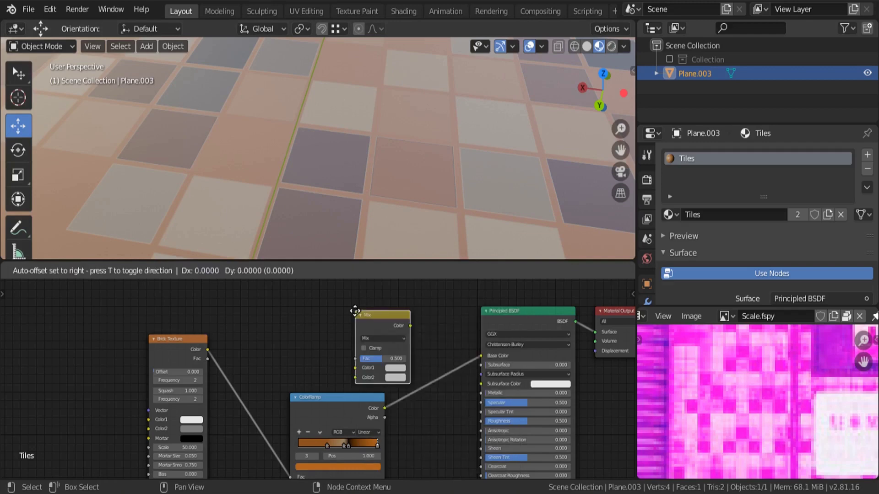
left_click(397, 338)
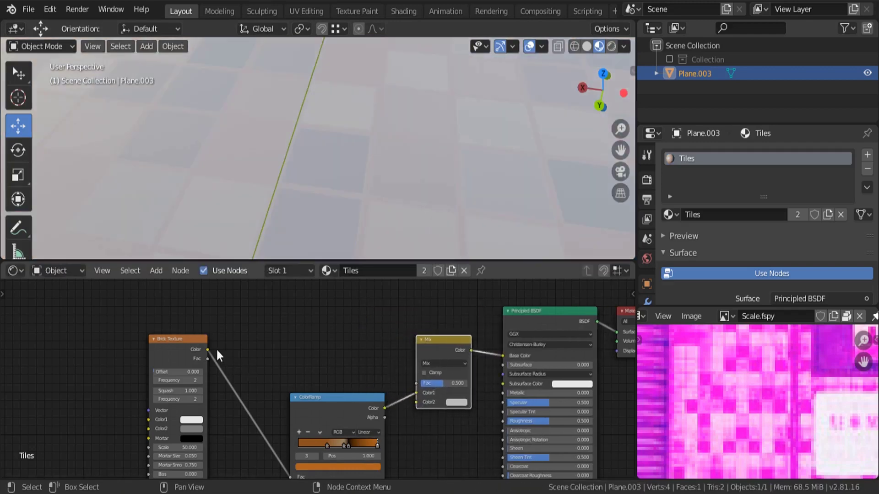
left_click_drag(207, 358, 416, 383)
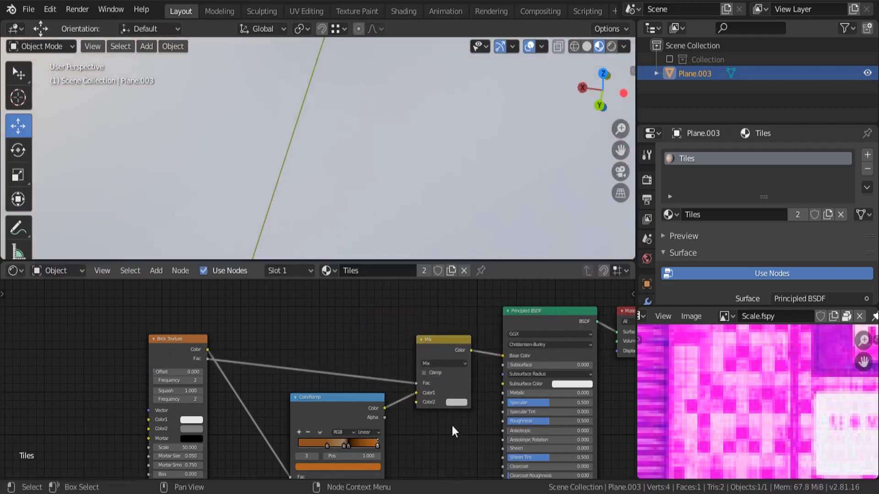
Set the Mix node's Color2 to a bright pale cream for the grout
scroll(460, 410, "up", 2)
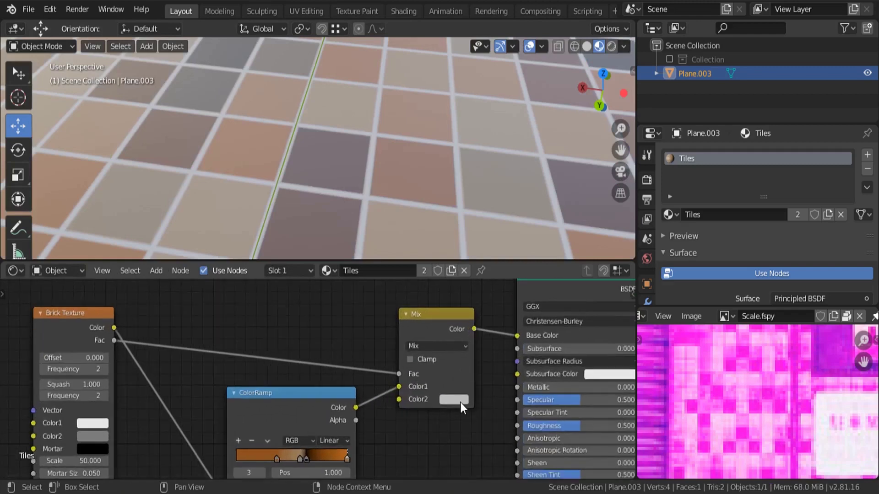
left_click(459, 401)
left_click(483, 307)
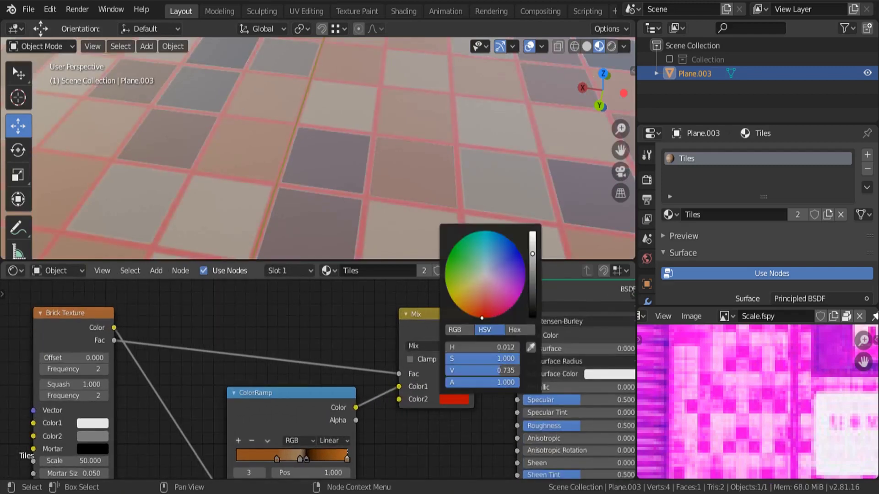
mouse_move(481, 318)
left_mouse_down()
mouse_move(451, 255)
mouse_move(449, 294)
left_mouse_up()
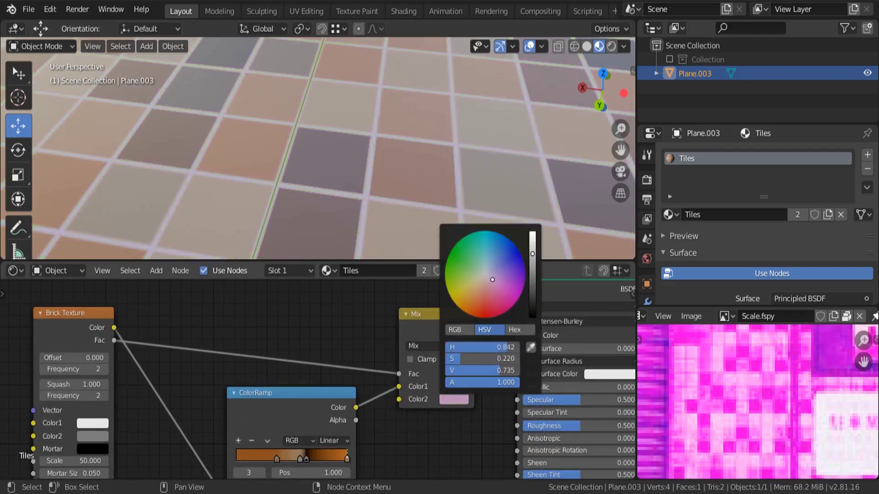
left_click_drag(533, 255, 533, 235)
Examine the tile colors and grout lines on the plane from near and far, along with the node setup
scroll(268, 178, "down", 5)
middle_click_drag(279, 187, 351, 215)
scroll(383, 213, "down", 5)
scroll(350, 215, "up", 4)
scroll(740, 412, "down", 6)
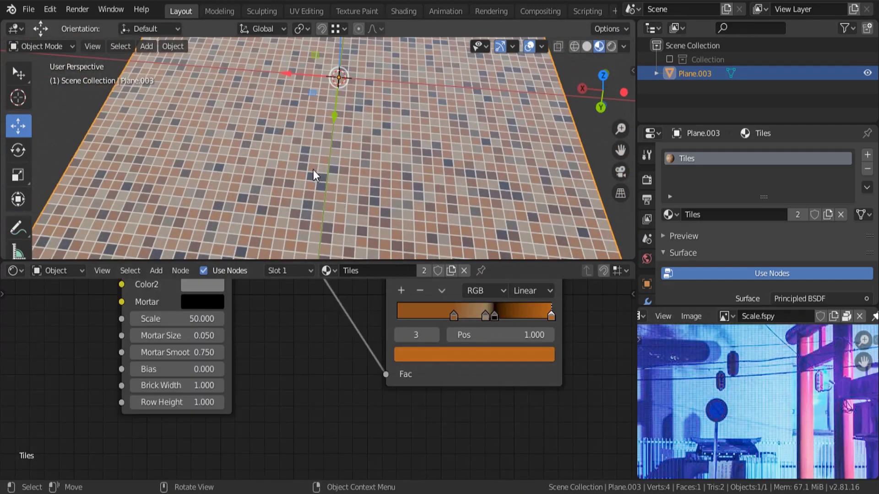
middle_click_drag(323, 215, 276, 306)
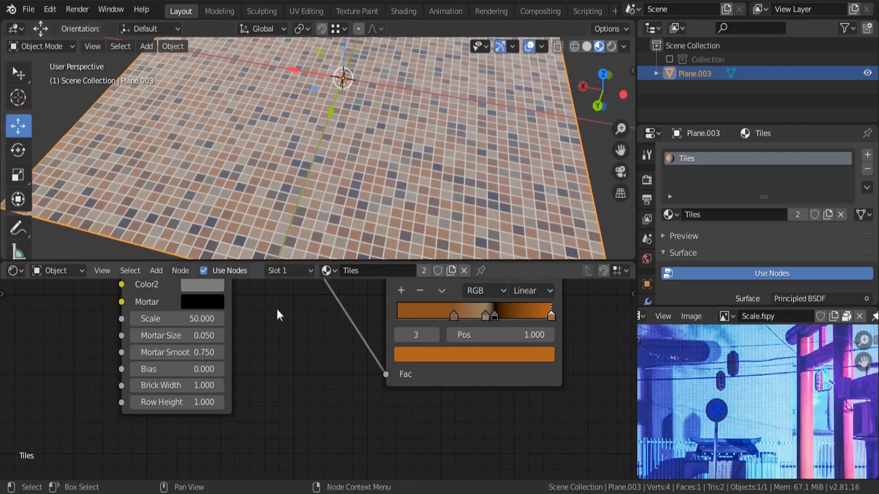
scroll(278, 359, "down", 4)
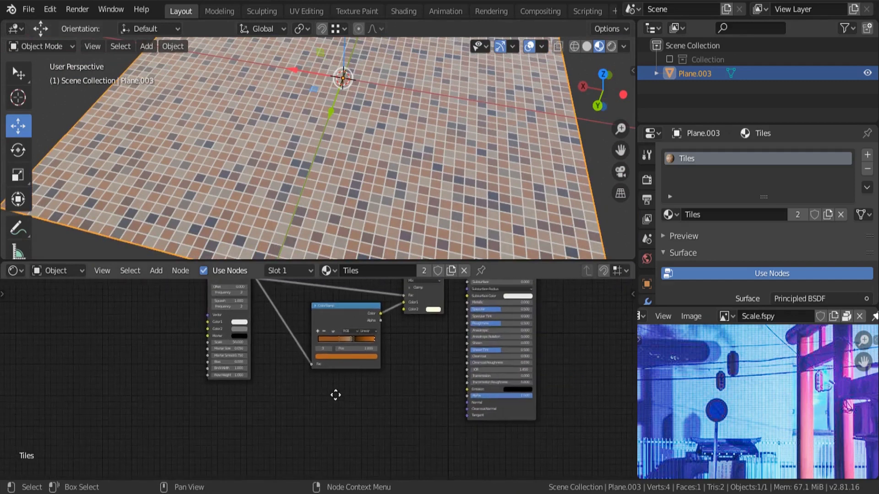
scroll(302, 219, "up", 3)
scroll(305, 229, "down", 2)
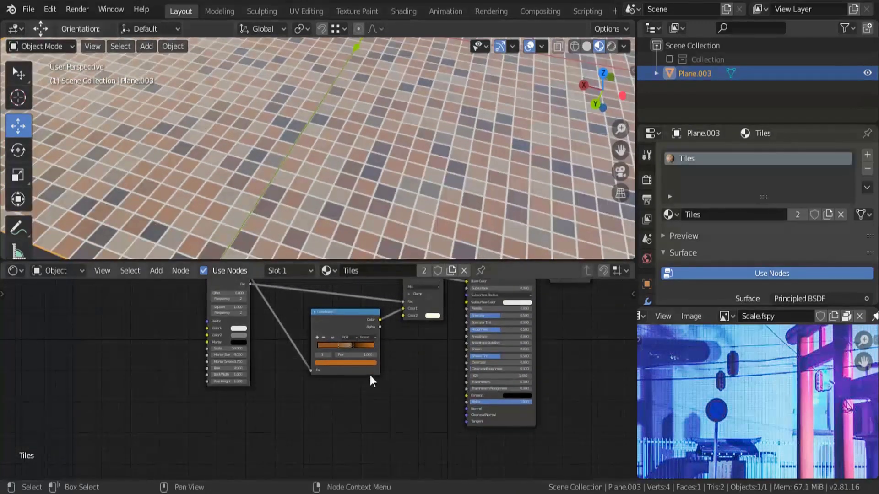
Add a Bump node below the Mix node, beside the Principled BSDF
scroll(369, 384, "down", 1)
key("shift+a")
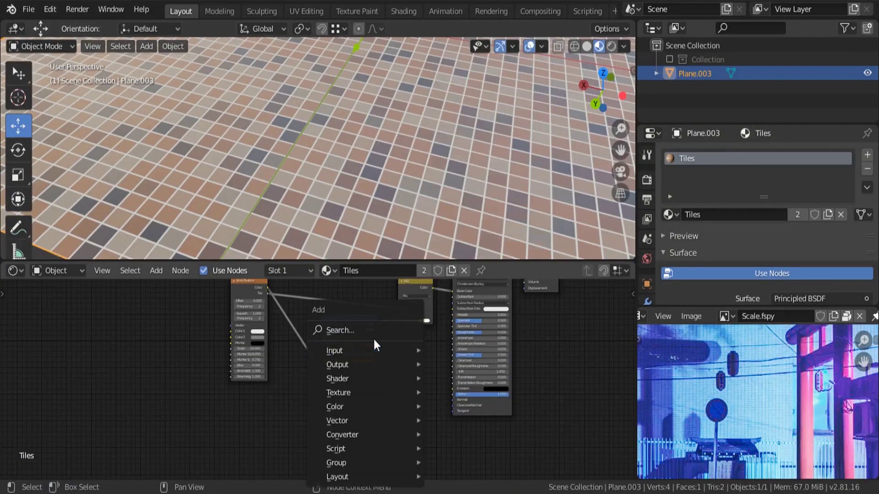
left_click(373, 332)
type("bump")
key("Return")
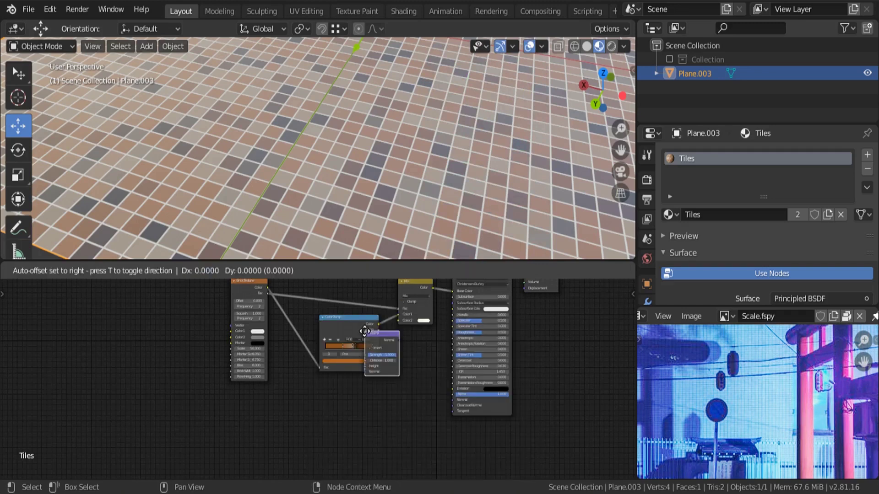
left_click(407, 377)
Move the ColorRamp up between the Brick Texture and Mix nodes, and connect the Brick Texture's Color output to the Bump's Height
middle_click_drag(327, 358, 325, 397)
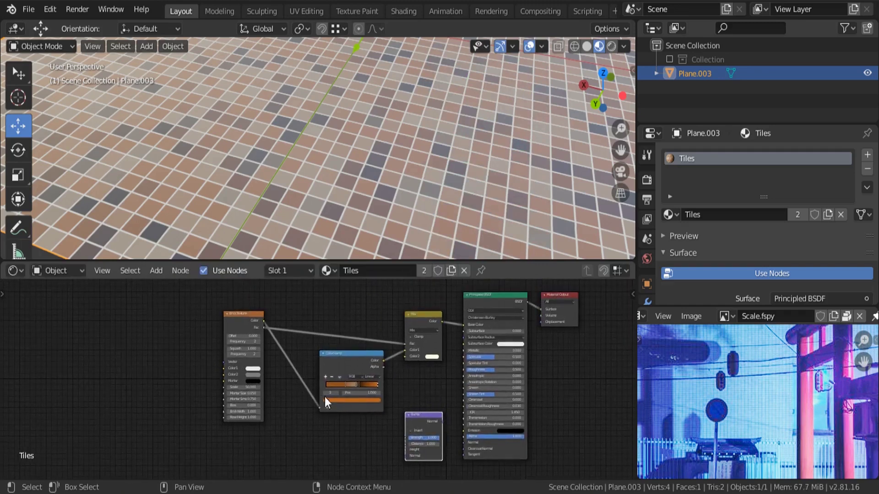
left_click(331, 359)
left_click_drag(331, 359, 326, 316)
scroll(281, 338, "up", 1)
left_click_drag(261, 318, 266, 322)
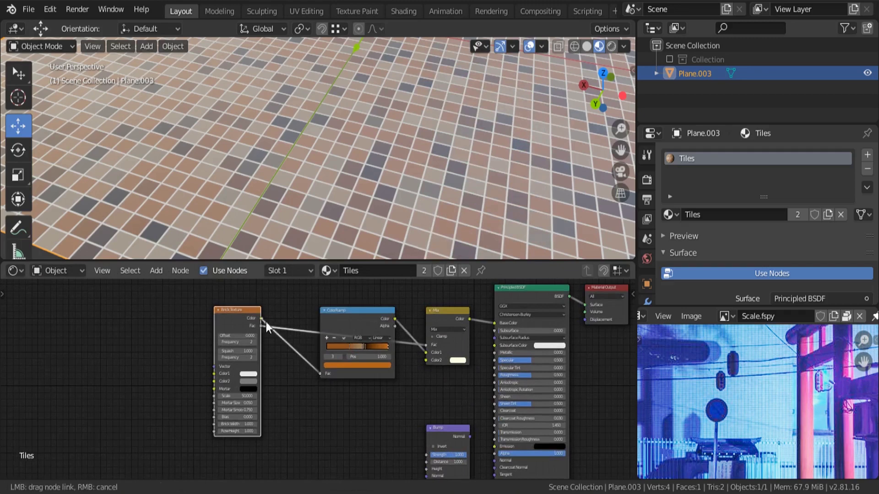
left_click_drag(420, 473, 427, 468)
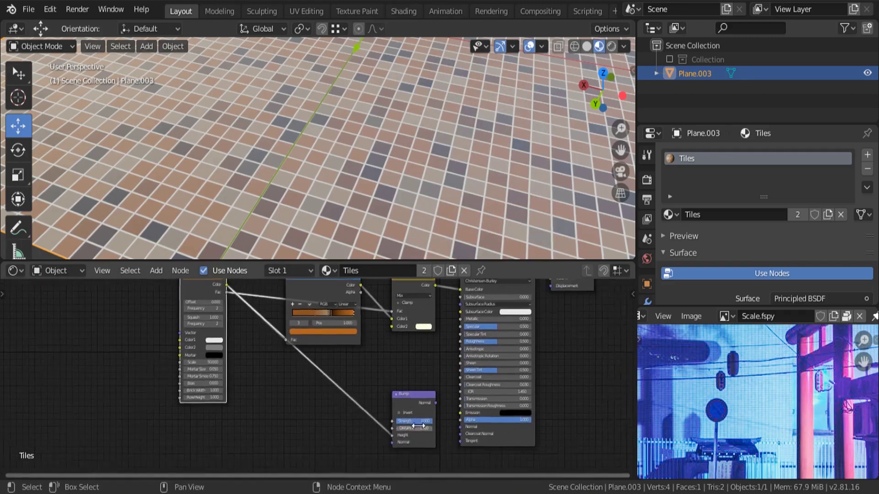
Connect the Bump node's Normal output to the Principled BSDF's Normal input and inspect the relief on the plane
scroll(432, 396, "up", 2)
left_click_drag(446, 416, 448, 416)
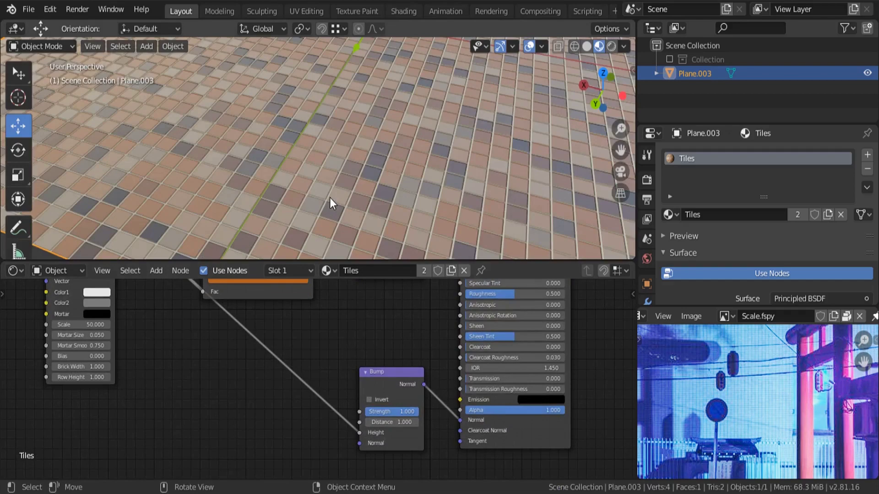
middle_click_drag(330, 198, 330, 143)
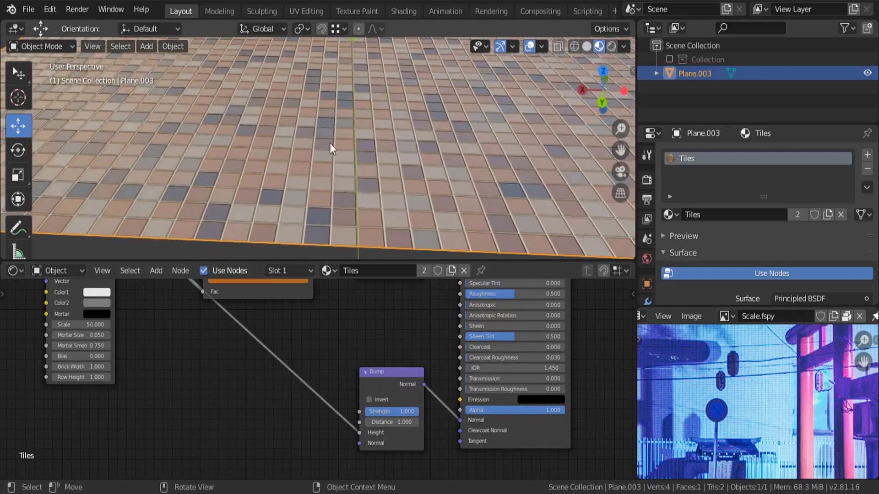
scroll(278, 134, "up", 3)
scroll(369, 360, "down", 2)
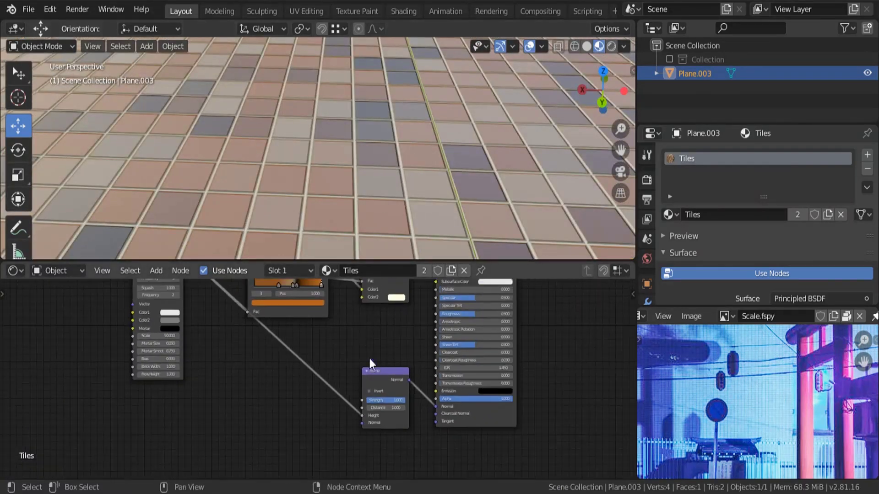
scroll(344, 189, "down", 4)
middle_click_drag(344, 189, 328, 157)
scroll(389, 406, "up", 2)
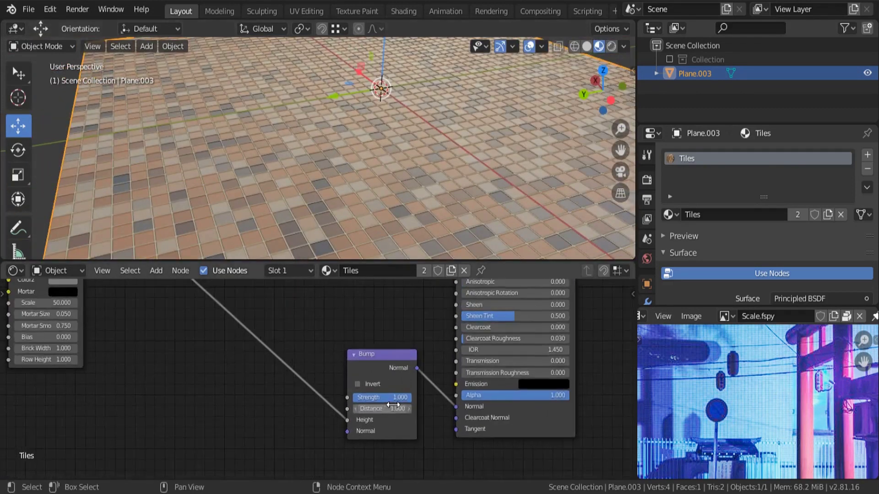
mouse_move(390, 397)
left_mouse_down()
mouse_move(364, 397)
mouse_move(373, 397)
left_mouse_up()
right_click(373, 398)
scroll(373, 398, "down", 5)
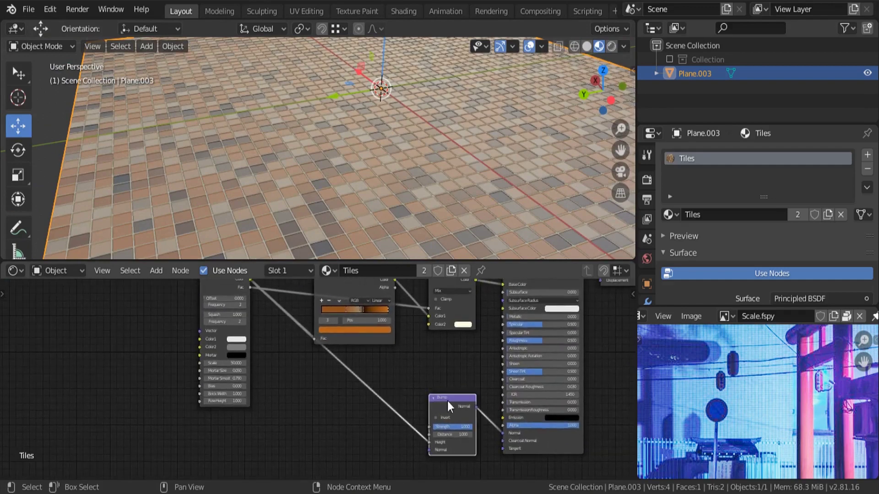
Move the Bump node slightly away from the Principled BSDF and inspect the tile relief up close
left_click_drag(446, 401, 440, 398)
middle_click_drag(389, 199, 342, 183)
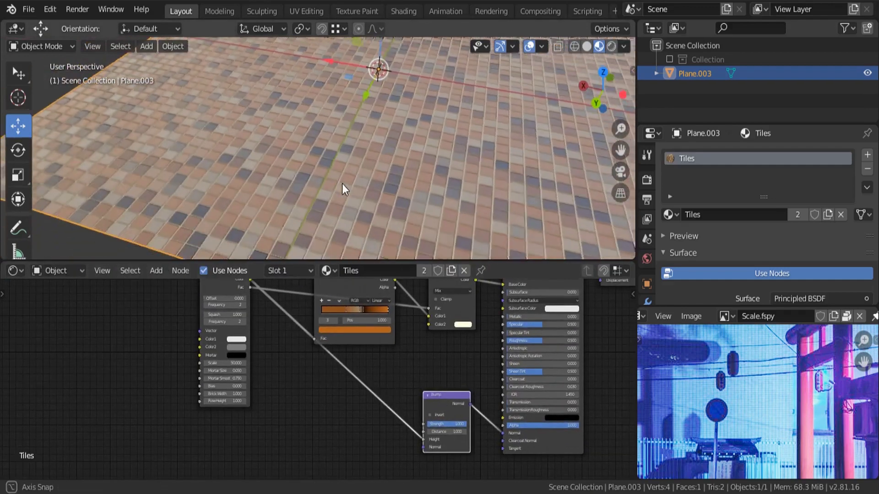
scroll(315, 156, "up", 4)
middle_click_drag(315, 156, 240, 166)
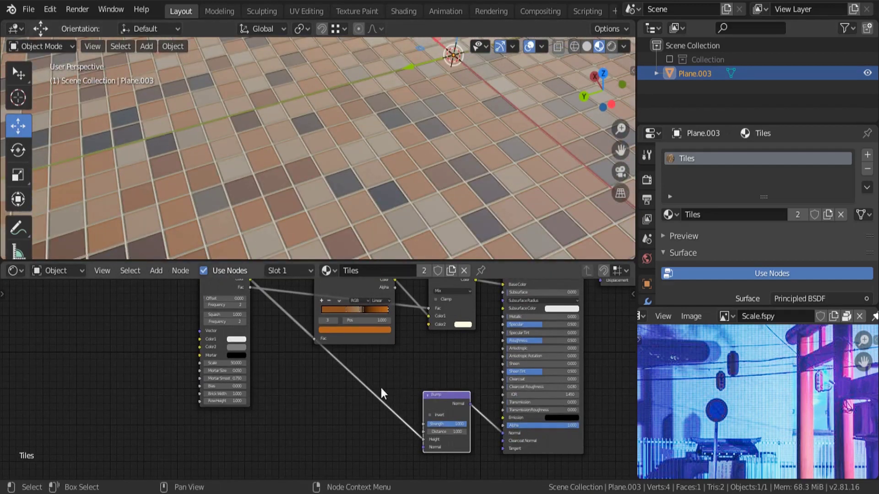
Add a Noise Texture node below the Brick Texture node
key("shift+a")
left_click(255, 330)
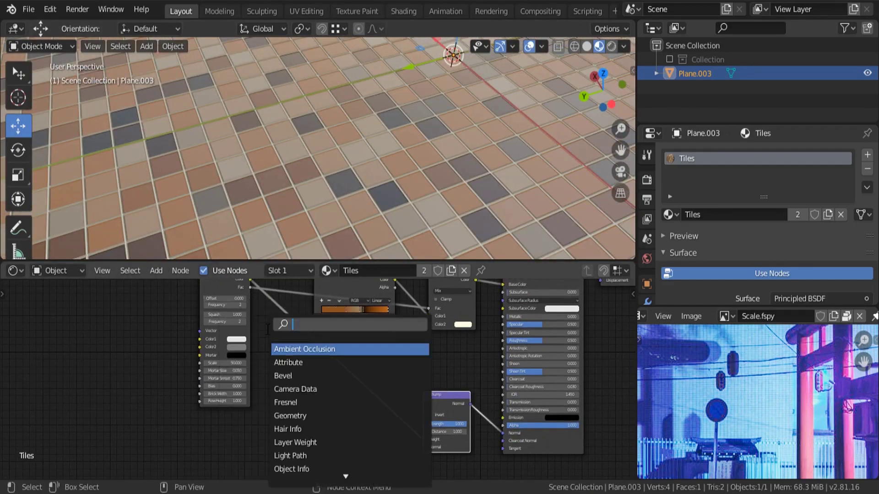
type("noi")
key("Return")
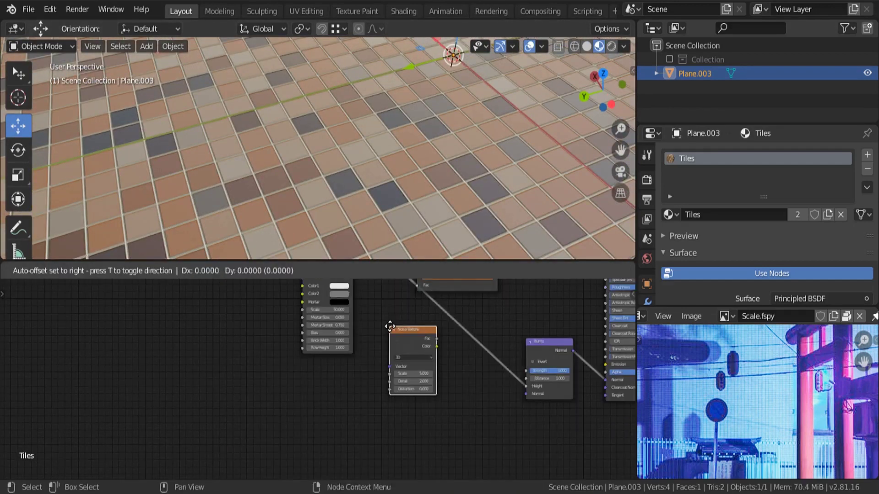
left_click(307, 386)
Insert a MixRGB node into the link between the Brick Texture's Color output and the Bump's Height input
key("shift+a")
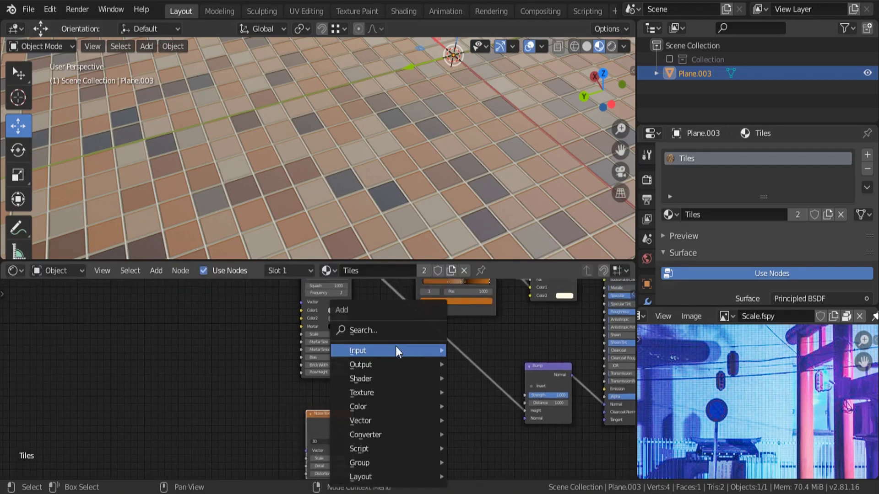
left_click(383, 331)
type("mi")
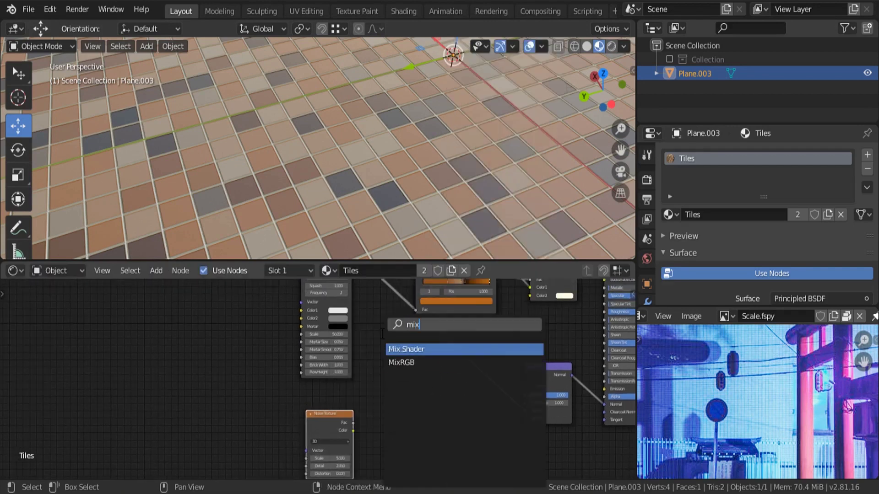
type("x")
key("Down")
key("Return")
left_click(425, 337)
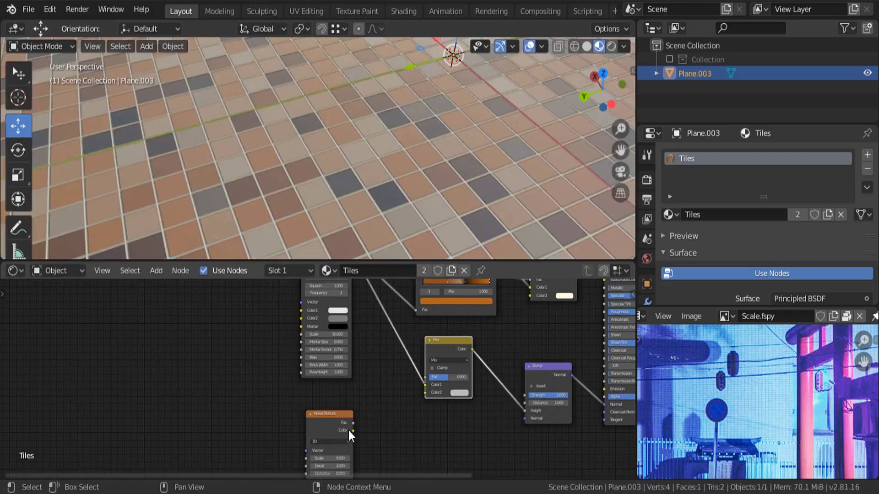
Connect the Noise Texture's Color output to the new Mix node's Color2 input and inspect the plane
left_click_drag(352, 431, 425, 392)
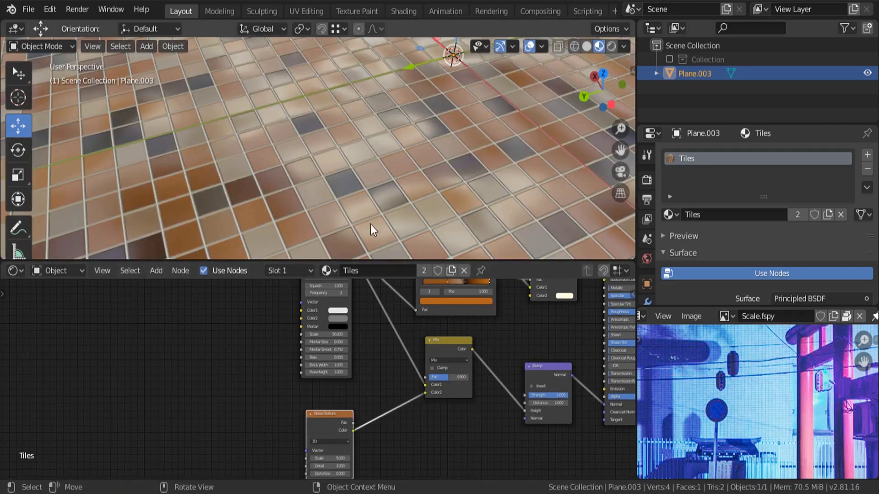
scroll(373, 210, "down", 6)
middle_click_drag(376, 199, 405, 175)
scroll(412, 153, "up", 5)
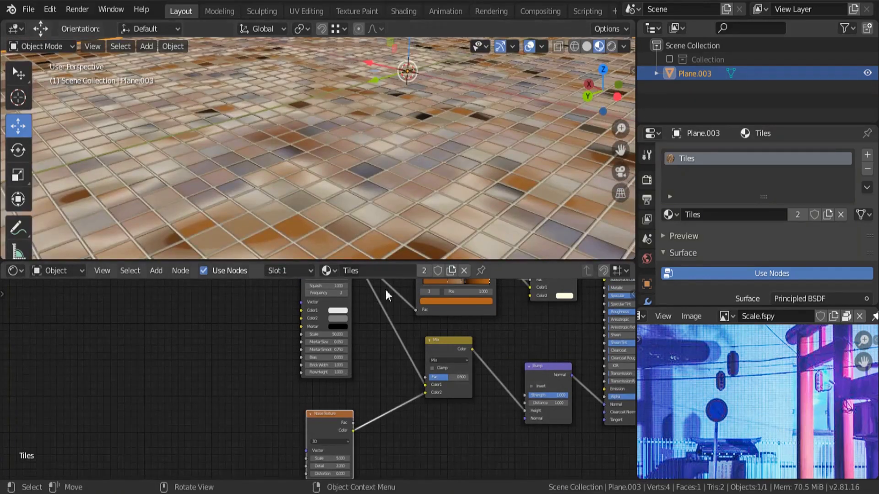
Set the Noise Texture's Detail to 16 and its Scale to 1
middle_click_drag(360, 415, 328, 358)
scroll(311, 403, "up", 5)
left_click_drag(293, 411, 321, 411)
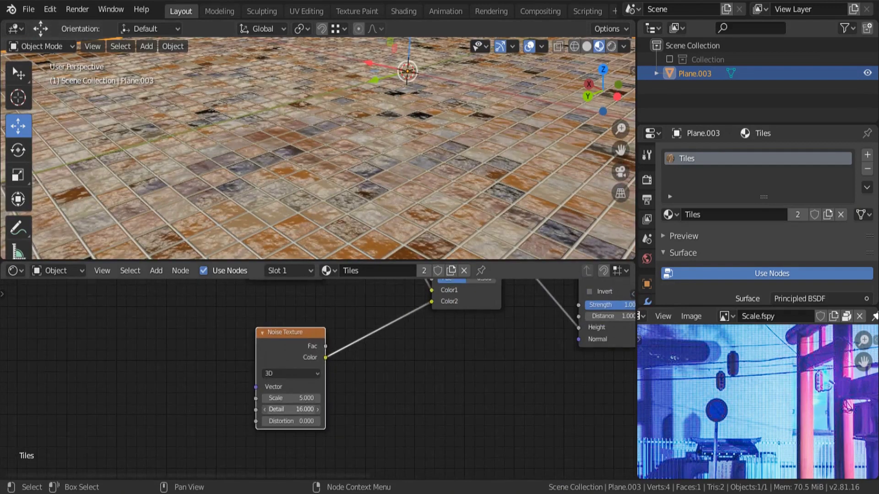
middle_click_drag(370, 351, 342, 425)
scroll(282, 429, "up", 4)
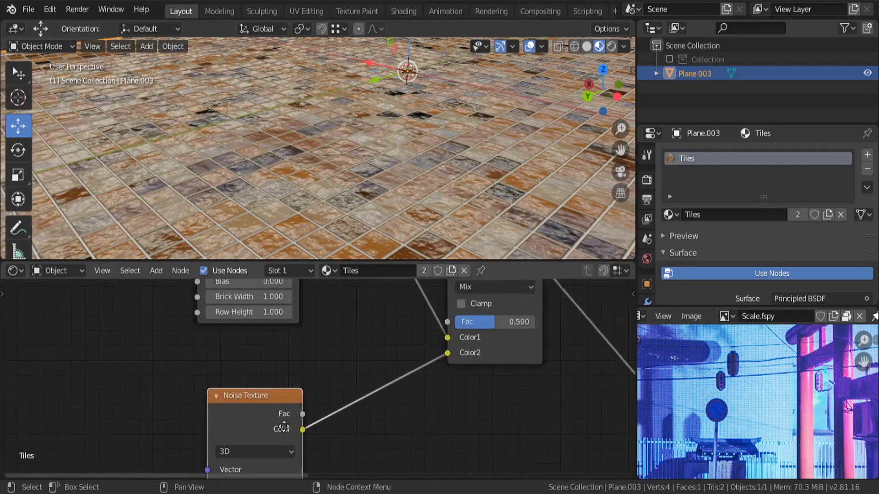
middle_click_drag(281, 428, 308, 333)
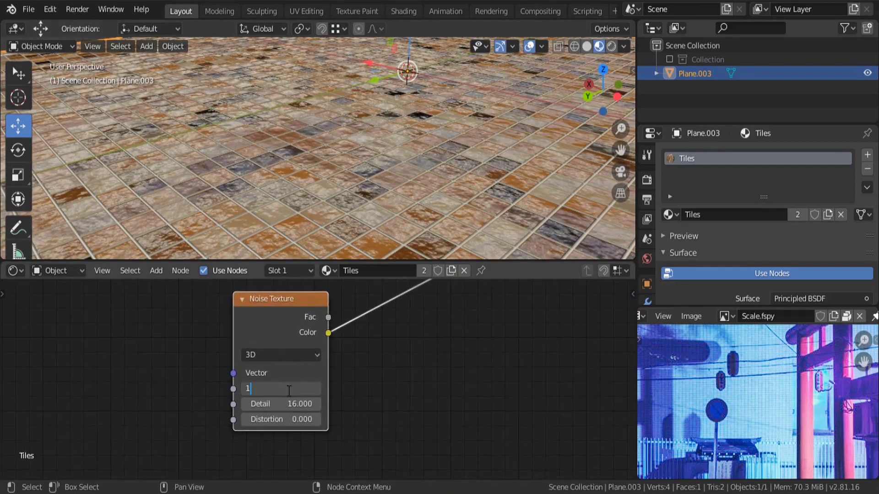
key("Return")
scroll(327, 183, "down", 4)
middle_click_drag(353, 151, 307, 152)
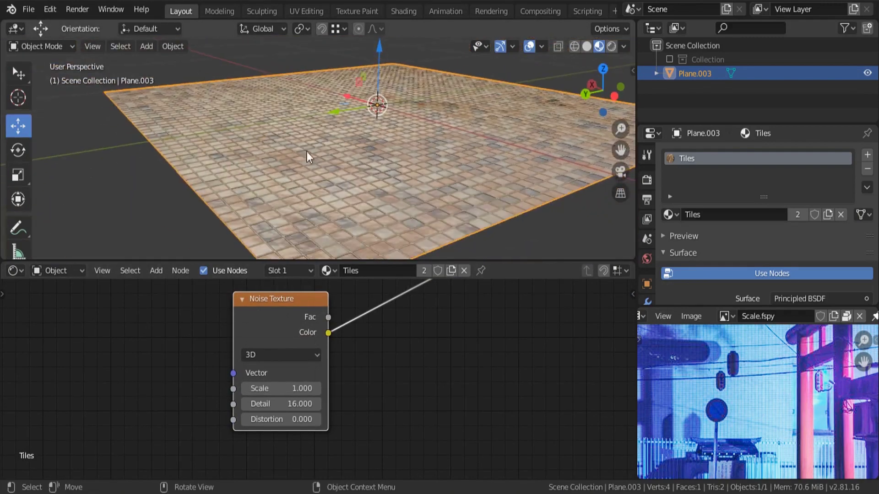
scroll(276, 168, "up", 3)
scroll(337, 172, "up", 5)
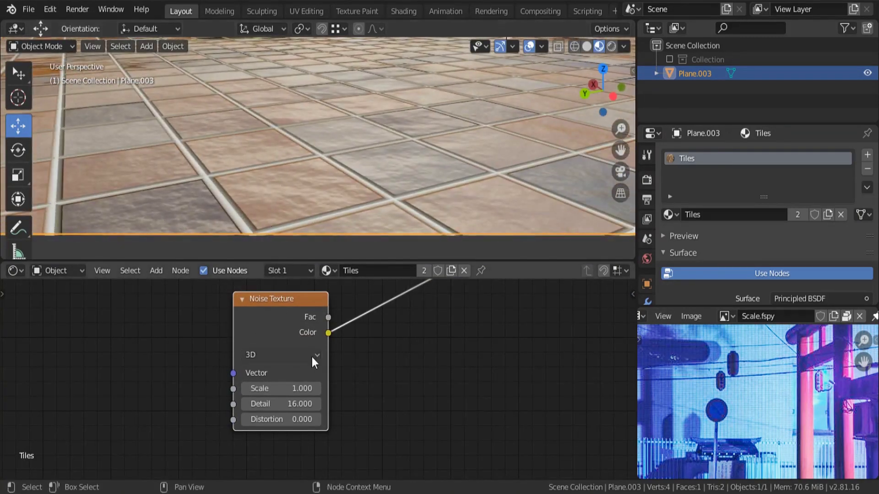
Set the Fac of the Mix node feeding the Bump to 0.75
scroll(312, 357, "down", 5)
middle_click_drag(393, 333, 373, 364)
middle_click_drag(436, 302, 400, 378)
scroll(400, 378, "up", 5)
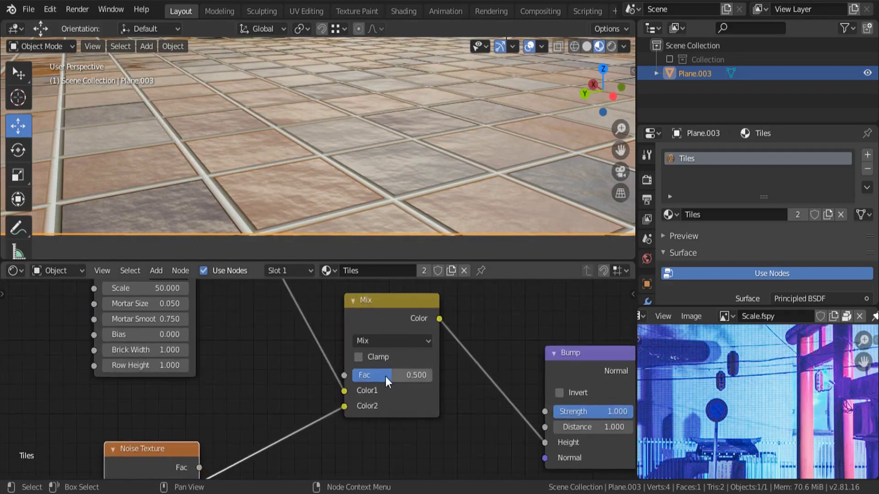
mouse_move(387, 381)
left_mouse_down()
mouse_move(432, 381)
mouse_move(382, 381)
mouse_move(400, 383)
left_mouse_up()
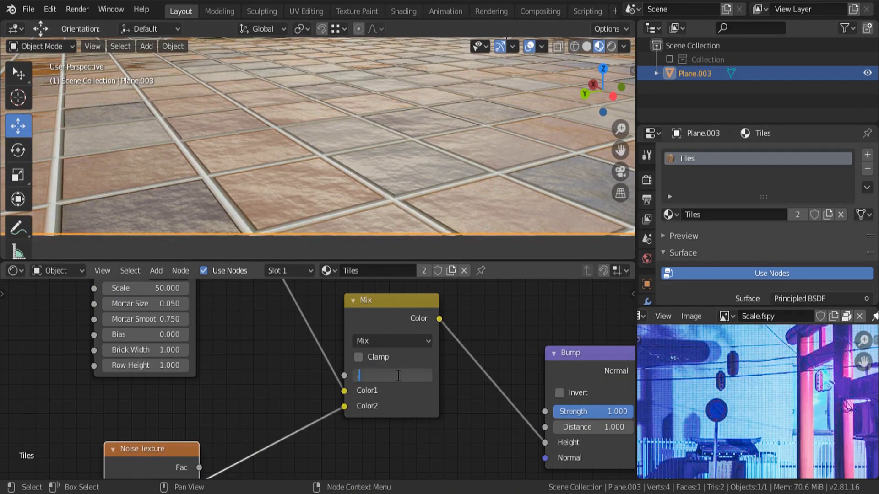
key("Return")
Set the Bump node's Strength to 0.5 and check the tile surface up close
middle_click_drag(465, 399, 353, 387)
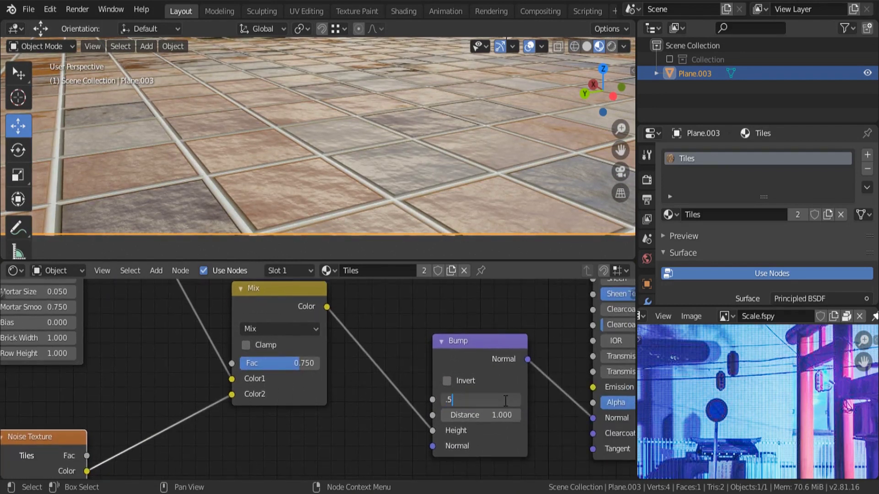
left_click(505, 401)
type(".5")
key("Return")
scroll(310, 111, "down", 8)
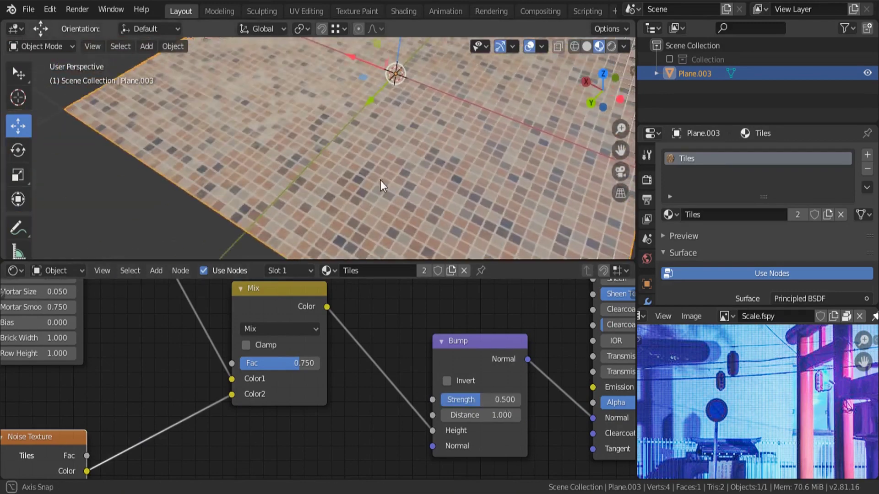
mouse_move(399, 184)
middle_mouse_down()
mouse_move(420, 230)
mouse_move(386, 189)
middle_mouse_up()
scroll(386, 189, "up", 9)
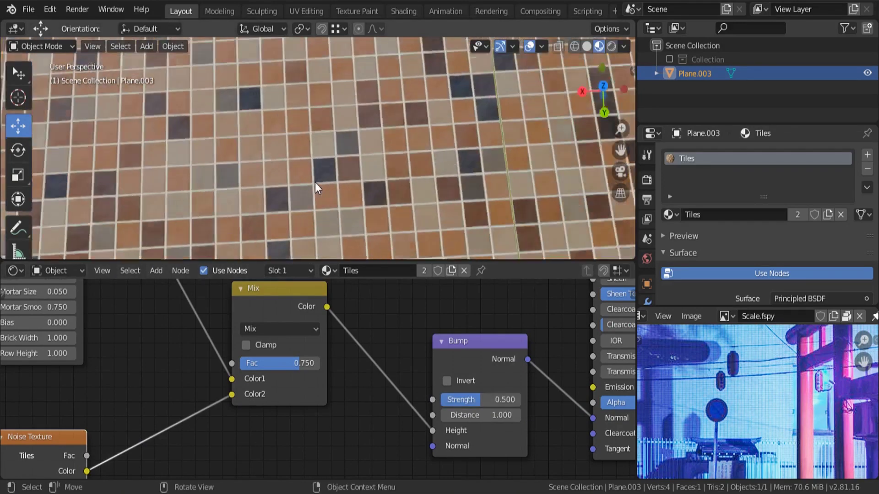
middle_click_drag(315, 182, 317, 122)
scroll(318, 127, "up", 2)
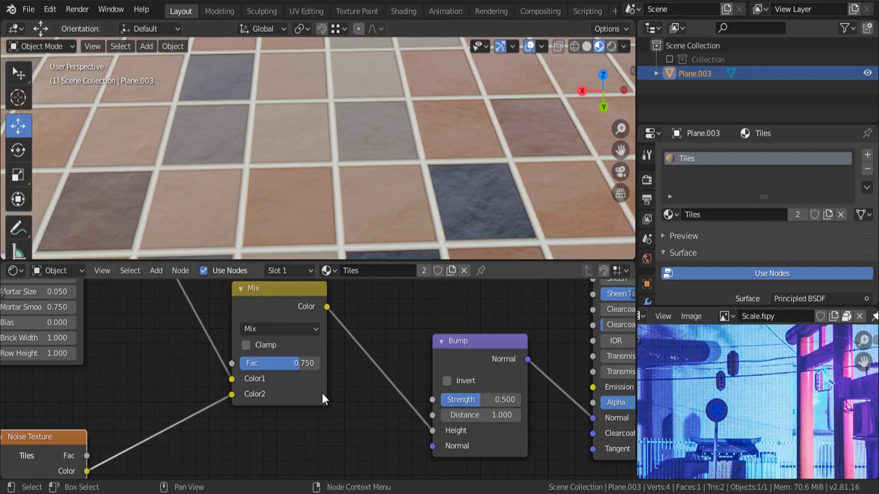
Darken the grout by lowering the brightness of Color2 in the Mix node feeding Base Color to a greyish beige
scroll(322, 392, "down", 3)
scroll(432, 316, "up", 2)
scroll(432, 362, "up", 1)
left_click(428, 371)
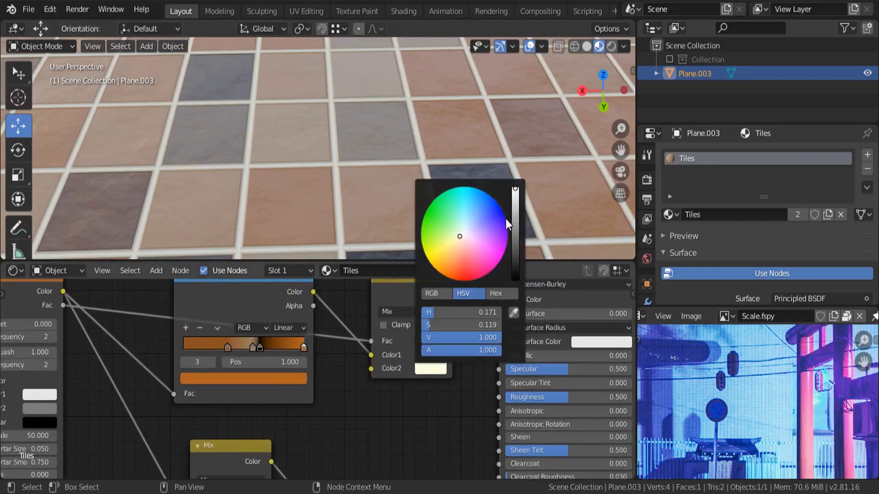
left_click_drag(516, 210, 515, 227)
scroll(321, 157, "down", 6)
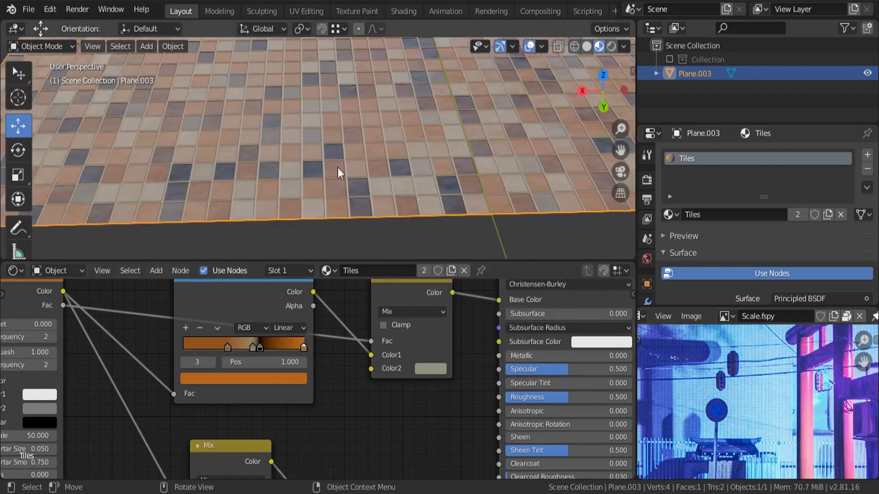
middle_click_drag(337, 168, 315, 198)
scroll(315, 197, "down", 5)
mouse_move(410, 170)
middle_mouse_down()
mouse_move(348, 142)
mouse_move(422, 158)
middle_mouse_up()
scroll(286, 340, "down", 2)
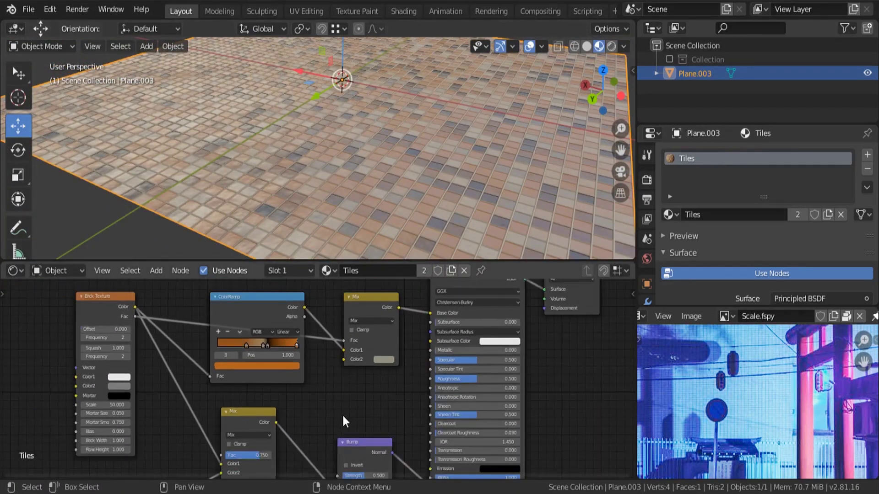
Connect the Color output of the noise Mix node to the Principled BSDF's Roughness and inspect the plane
scroll(290, 359, "up", 3)
left_click_drag(280, 355, 458, 305)
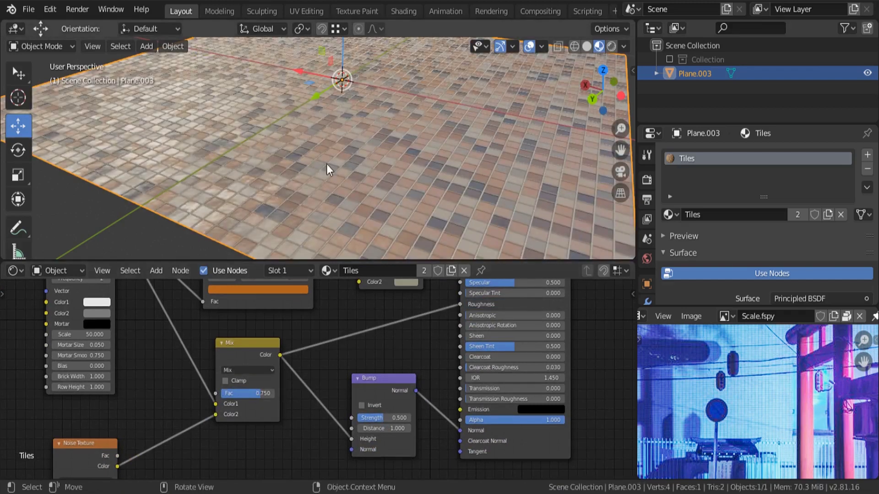
middle_click_drag(326, 164, 394, 175)
scroll(378, 158, "down", 5)
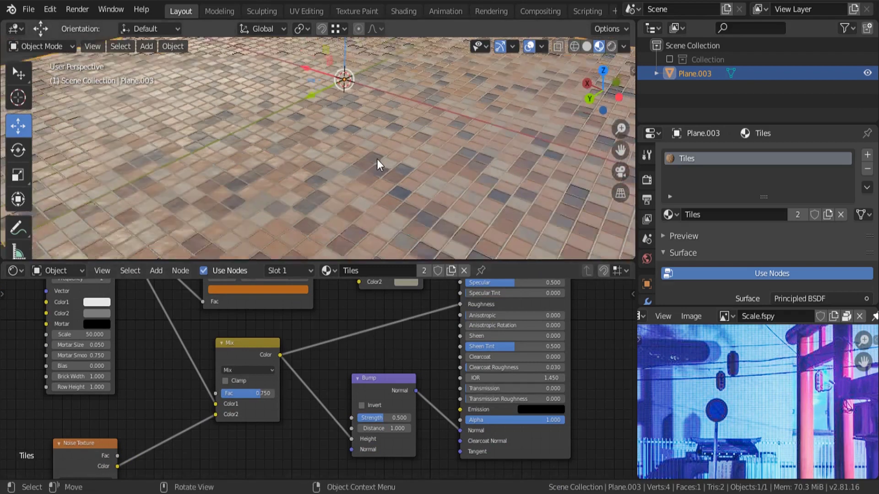
scroll(391, 165, "up", 1)
scroll(730, 388, "down", 6)
scroll(729, 388, "up", 4)
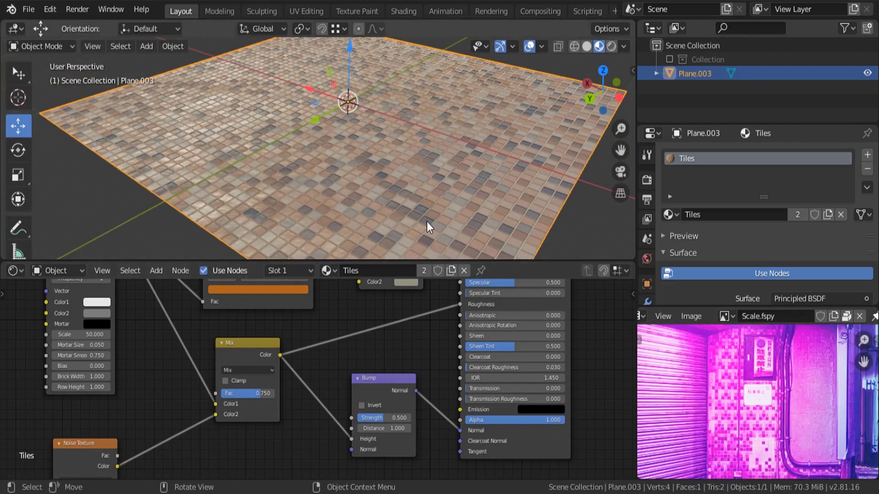
Re-enable the Collection with the buildings and bring the wall beside Building 1's garage shutter into view
left_click(669, 59)
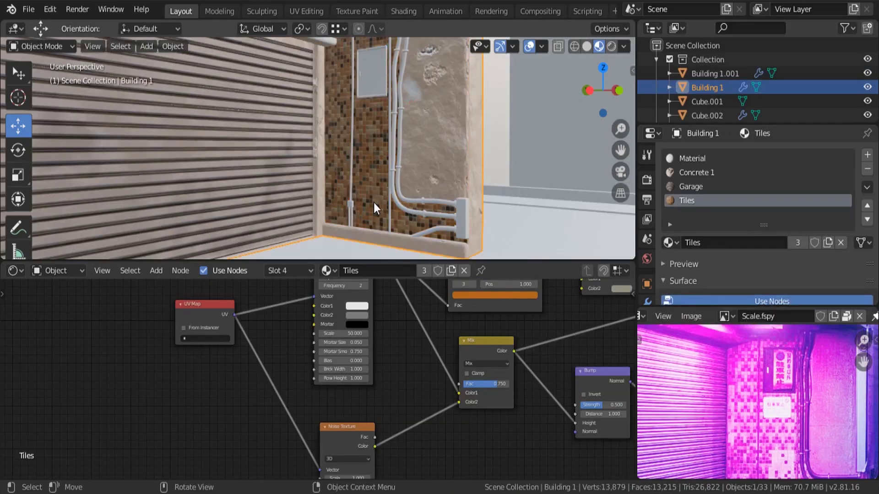
middle_click_drag(373, 203, 194, 173)
scroll(393, 169, "down", 5)
scroll(177, 183, "up", 6)
In Edit Mode, select Building 1's side wall panel beside the shutter and the adjoining strip above it, and assign the Tiles material
key("Tab")
left_click(194, 173)
middle_click_drag(272, 191, 201, 94)
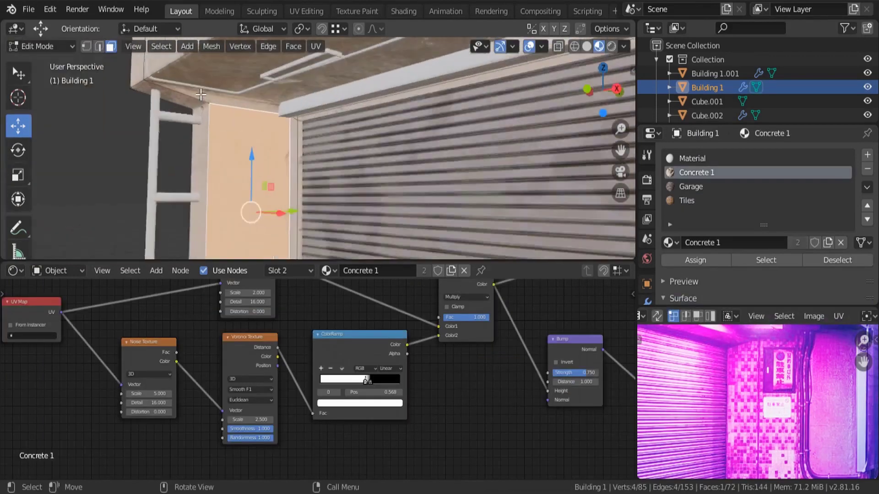
scroll(200, 95, "up", 1)
left_click(201, 96, "shift")
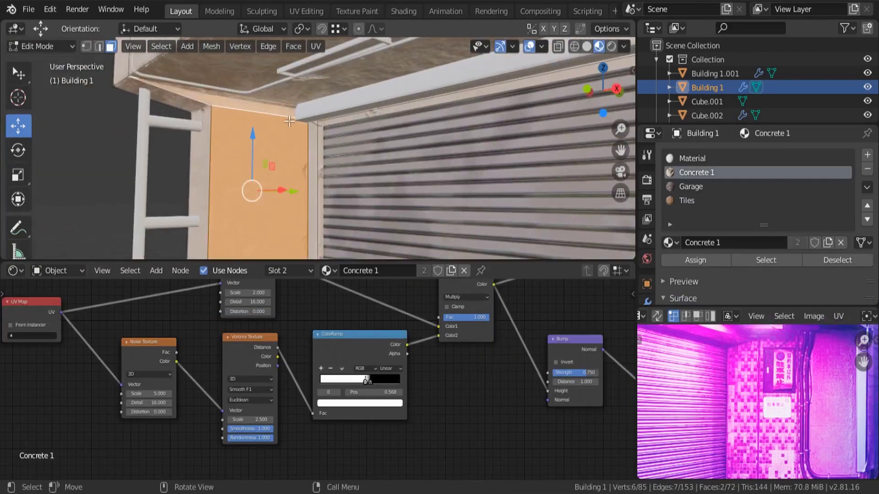
left_click(690, 200)
left_click(708, 260)
Add Building 1's tiled wall face behind the pipes, at the far end of the shutter, to the selection and unwrap the selected faces
middle_click_drag(293, 183, 476, 179)
scroll(476, 142, "up", 3)
scroll(529, 145, "up", 2)
left_click(527, 187, "shift")
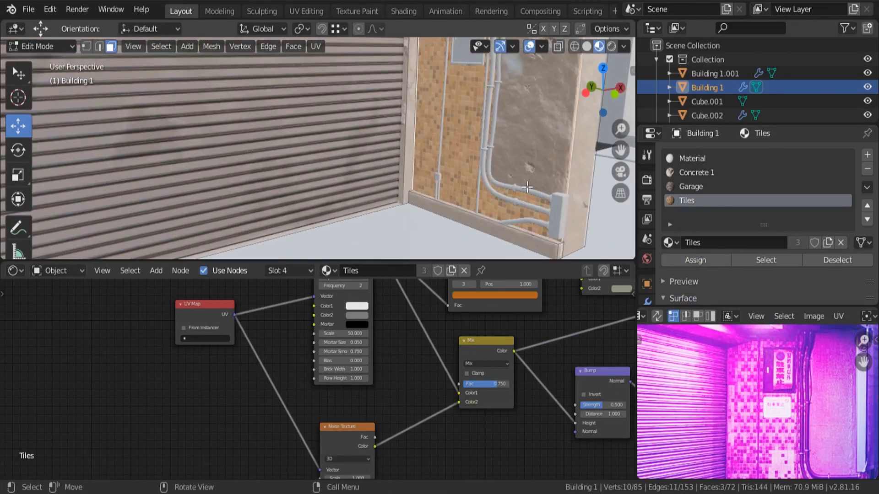
scroll(527, 186, "down", 4)
middle_click_drag(528, 187, 437, 172)
scroll(313, 147, "up", 4)
key("u")
left_click(439, 139)
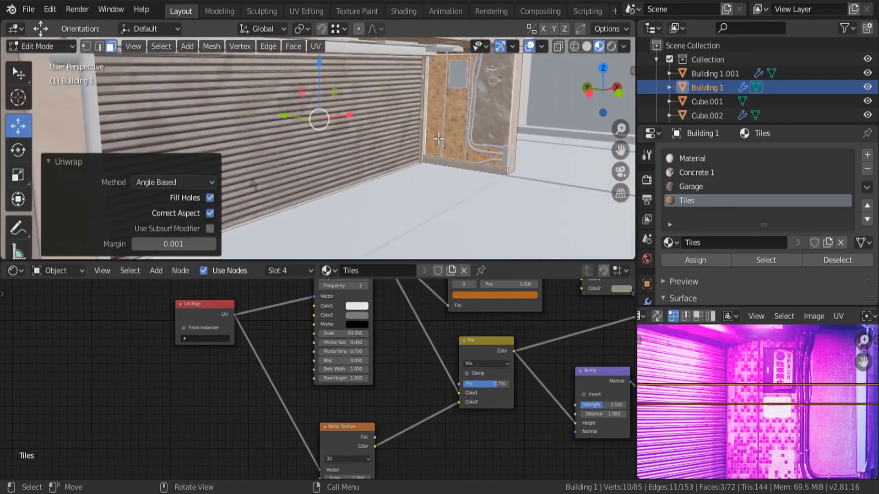
Try scaling the unwrapped faces' UVs by a factor of 2 to shrink the tiles
scroll(740, 401, "down", 5)
scroll(751, 390, "down", 1)
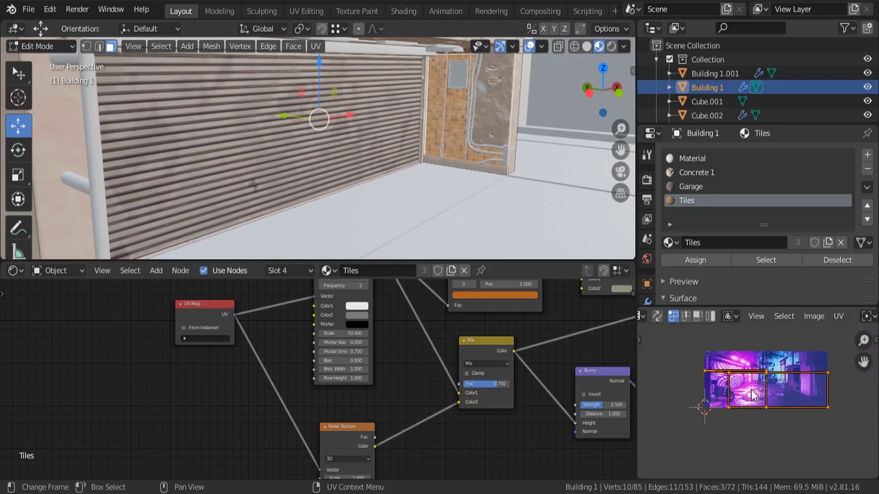
scroll(755, 380, "up", 6)
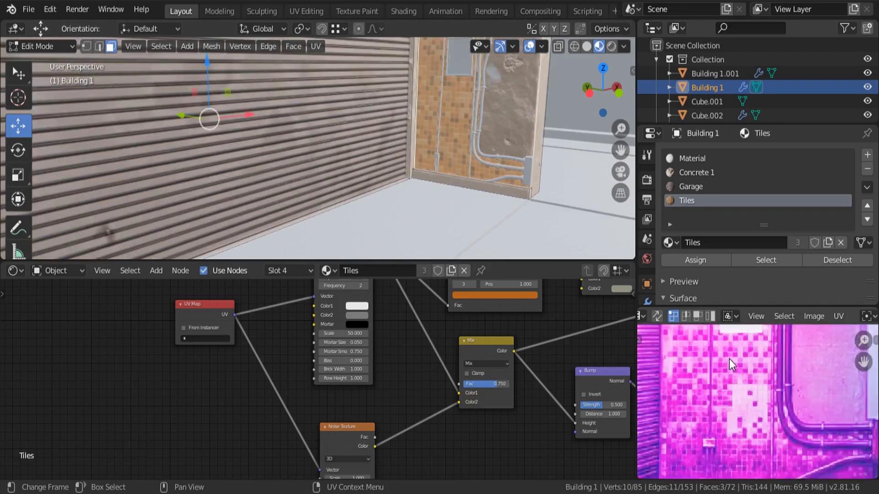
type("s2")
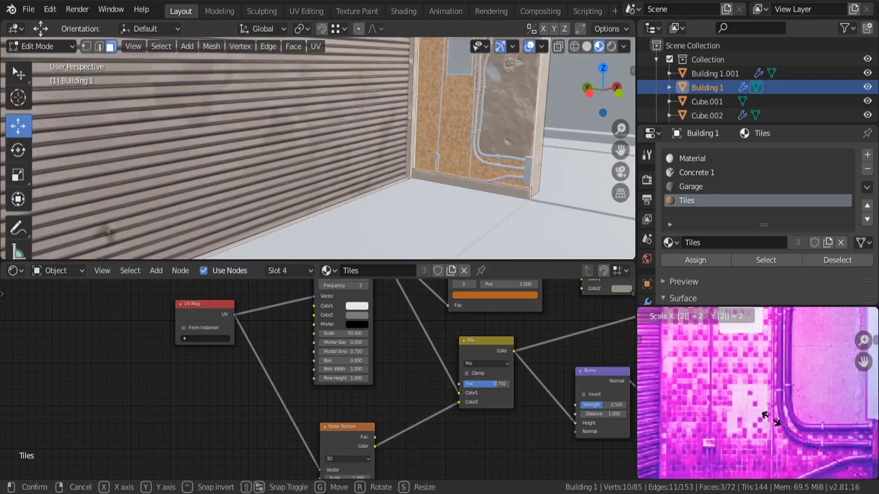
key("Return")
key("ctrl+z")
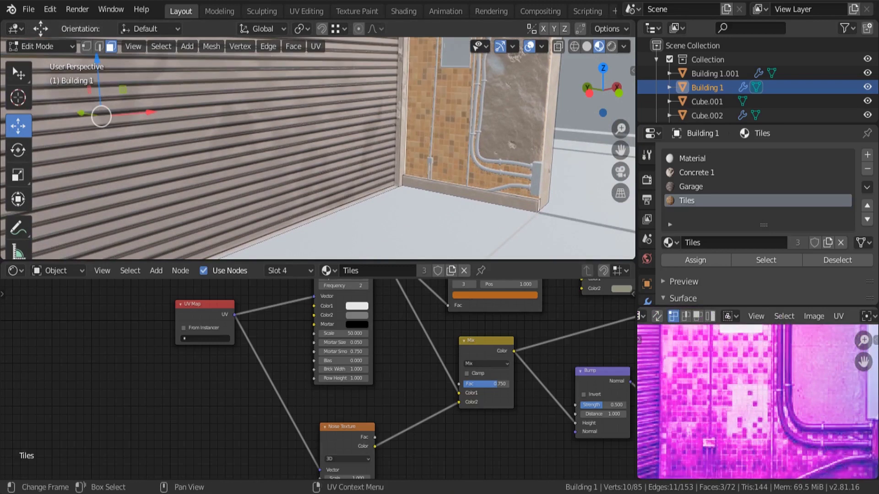
Scale the selected faces' UVs up slightly for smaller wall tiles, then return to Object Mode with everything deselected
key("s")
left_click(781, 427)
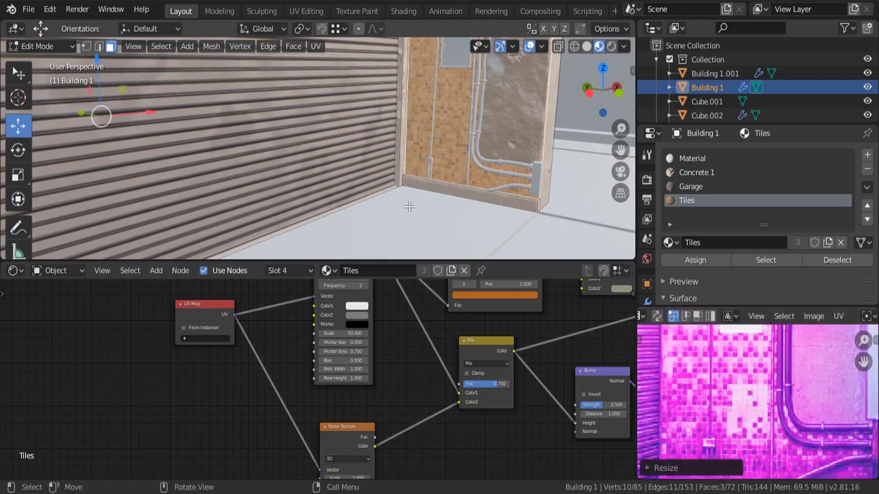
key("Tab")
scroll(504, 131, "down", 1)
key("alt+a")
scroll(462, 116, "down", 2)
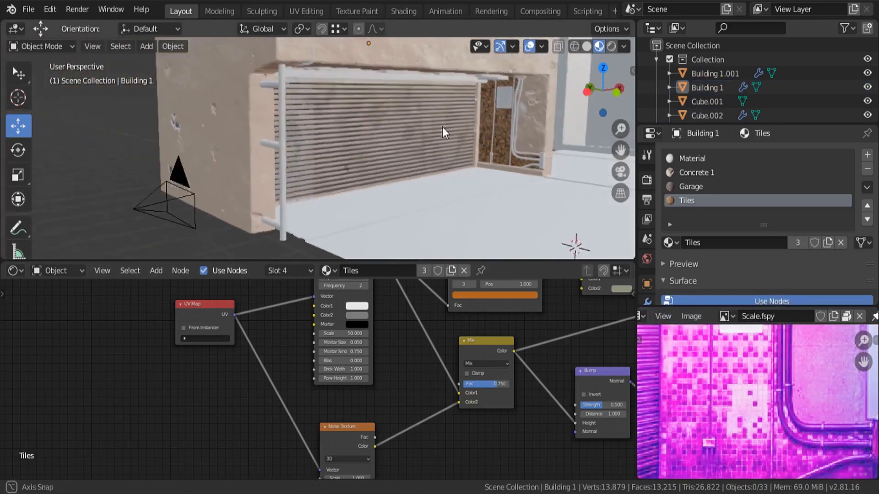